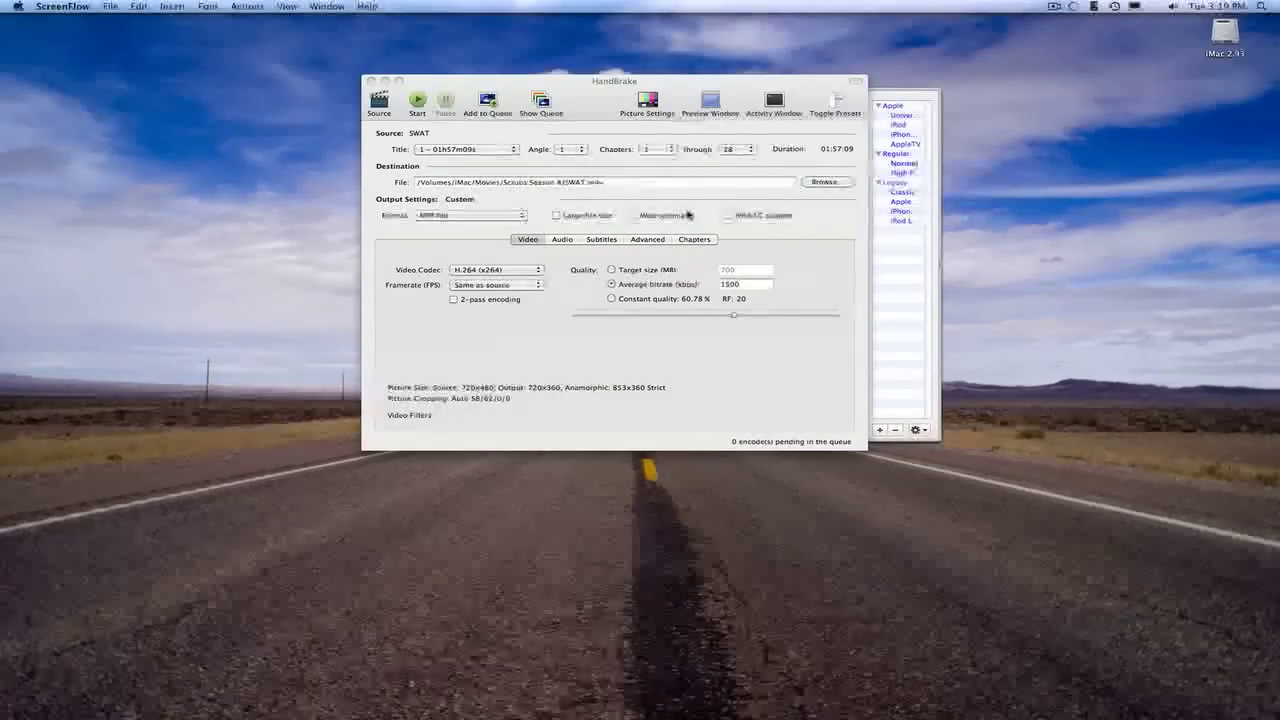
Load the SWAT disc's VIDEO_TS folder as the HandBrake source
click(378, 112)
click(379, 112)
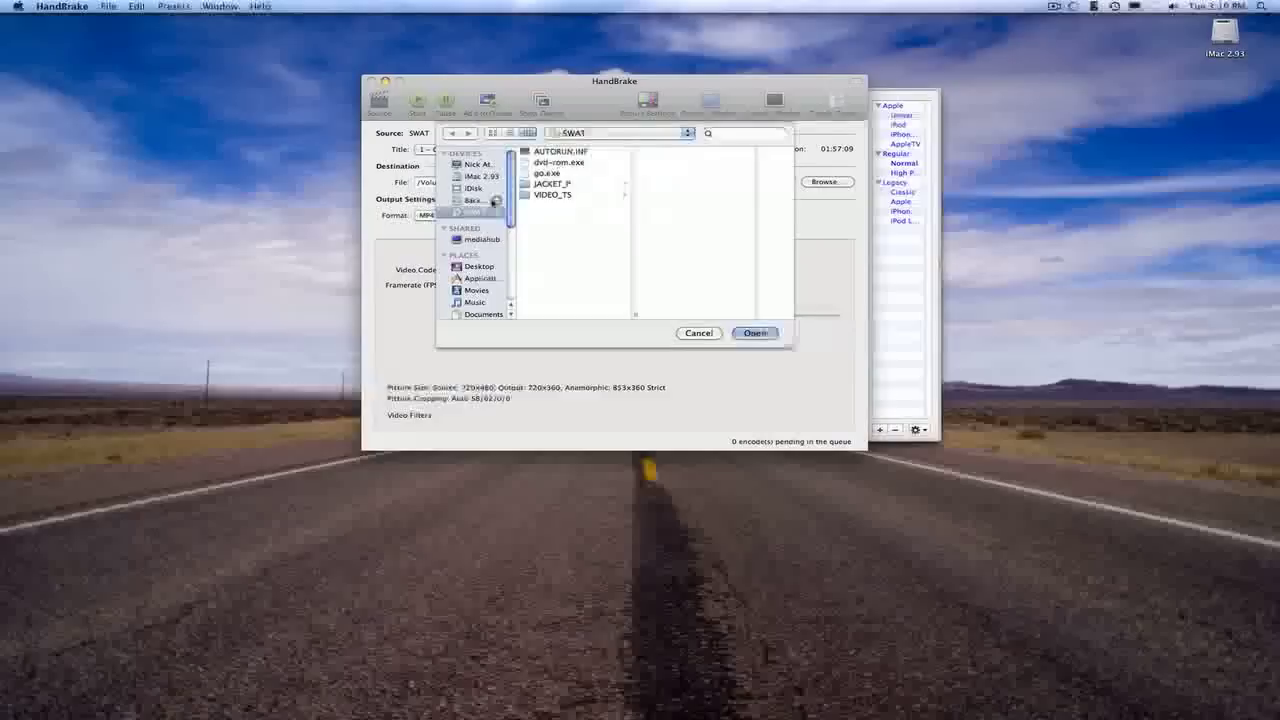
click(560, 194)
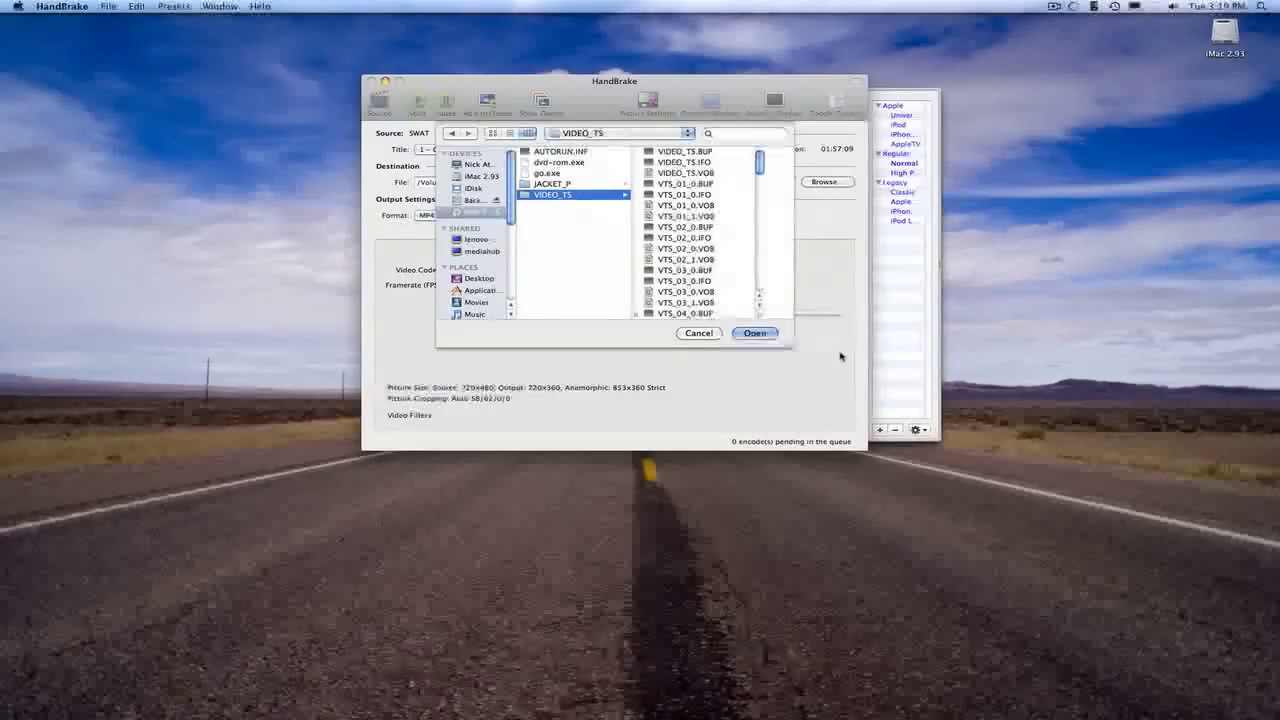
click(756, 333)
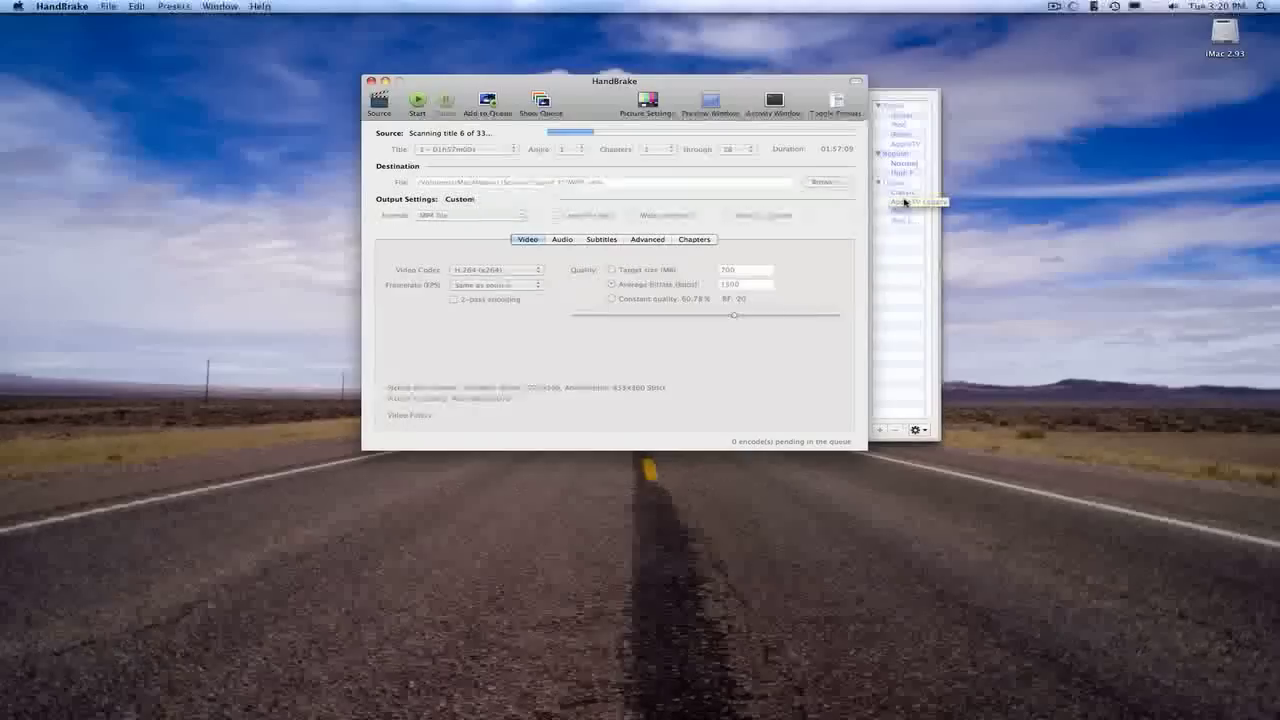
Wait while the disc scan advances to title 33 of 33
mouse_move(904, 201)
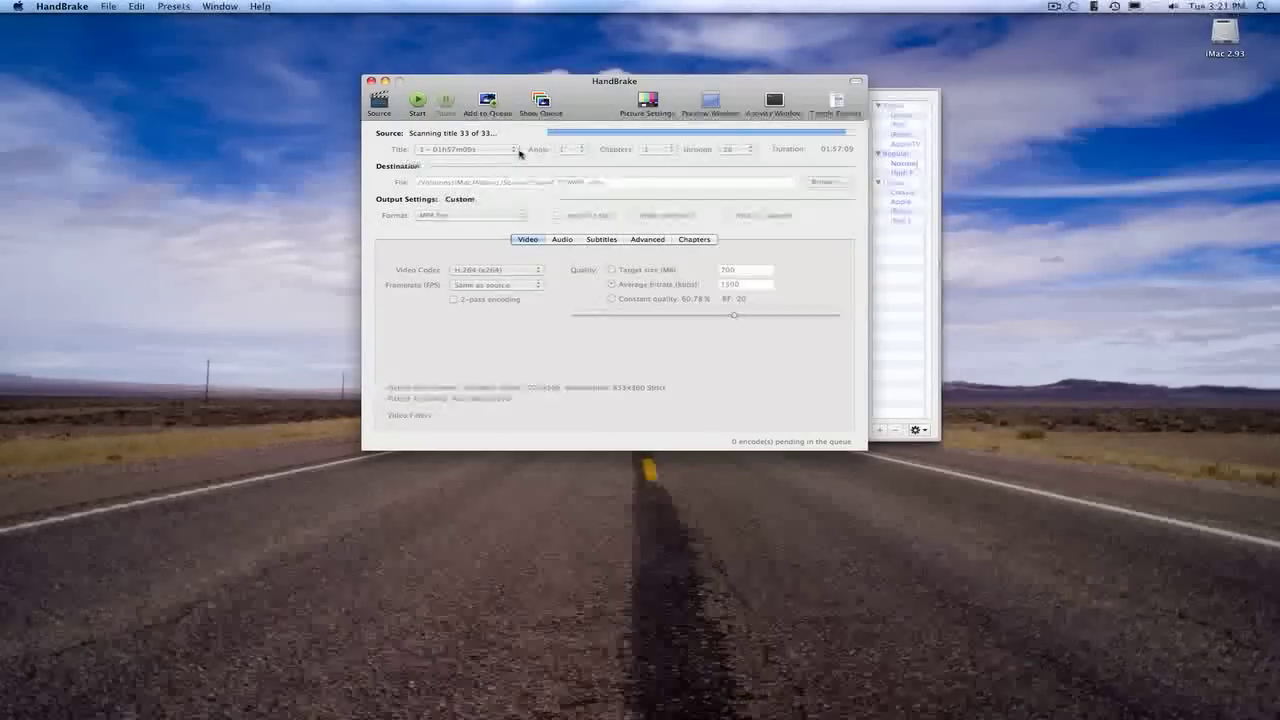
Review the disc's titles in the Title list and keep title 1 (01h57m09s) selected
click(516, 150)
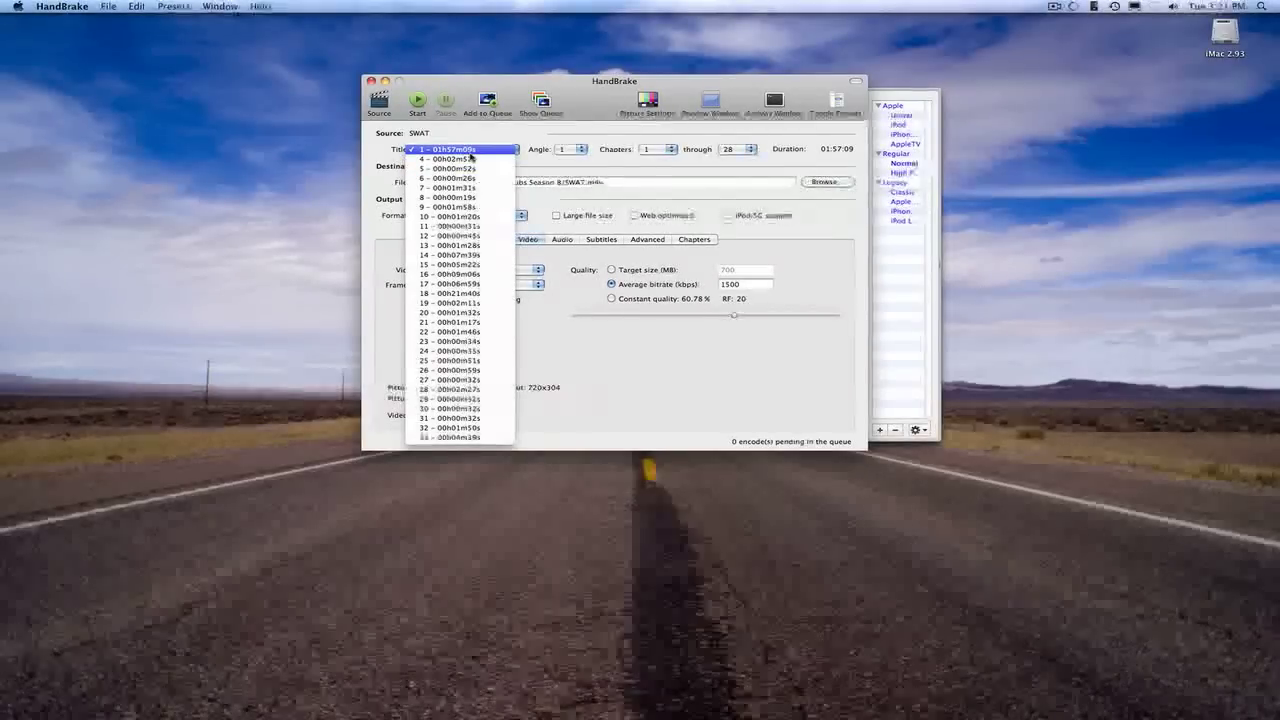
click(470, 152)
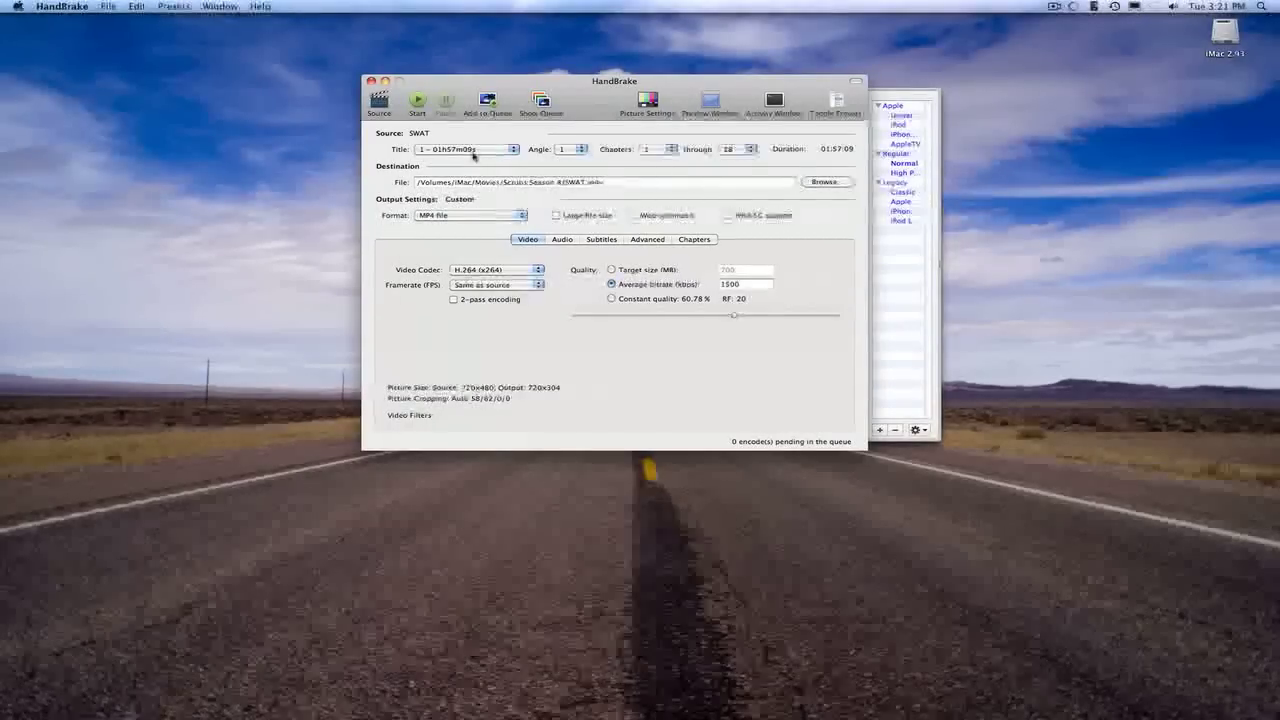
click(470, 150)
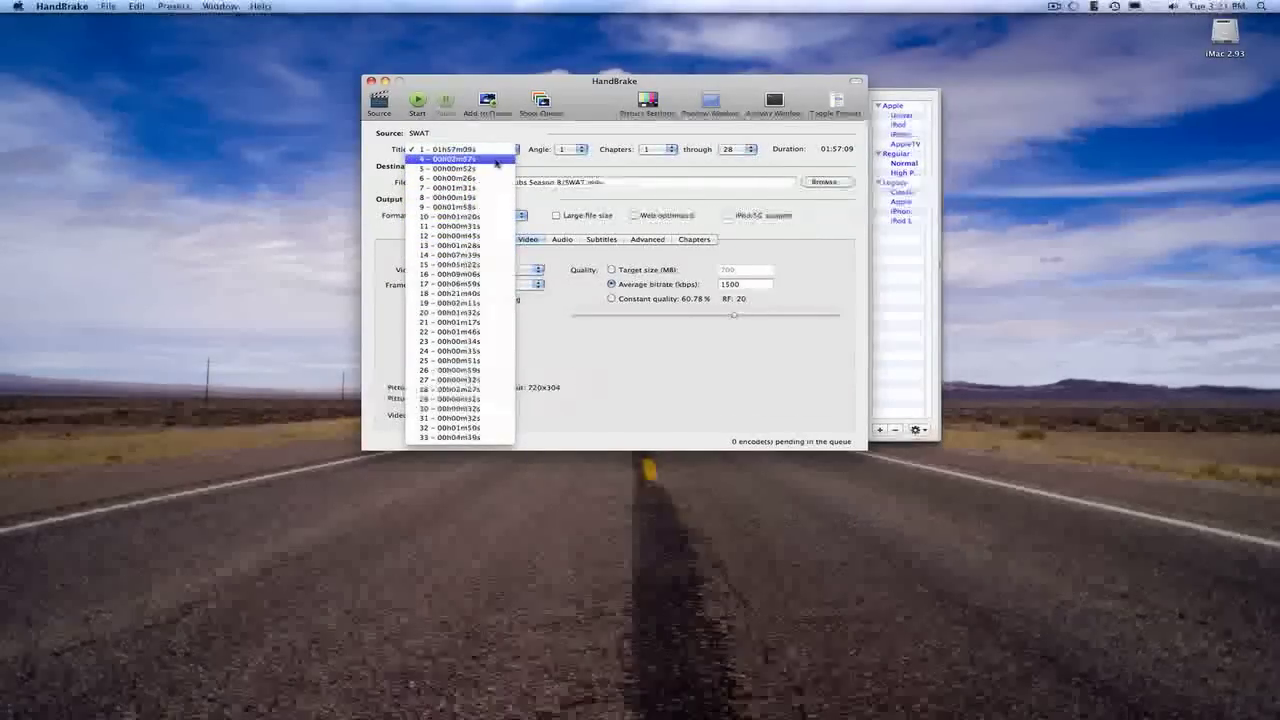
click(470, 150)
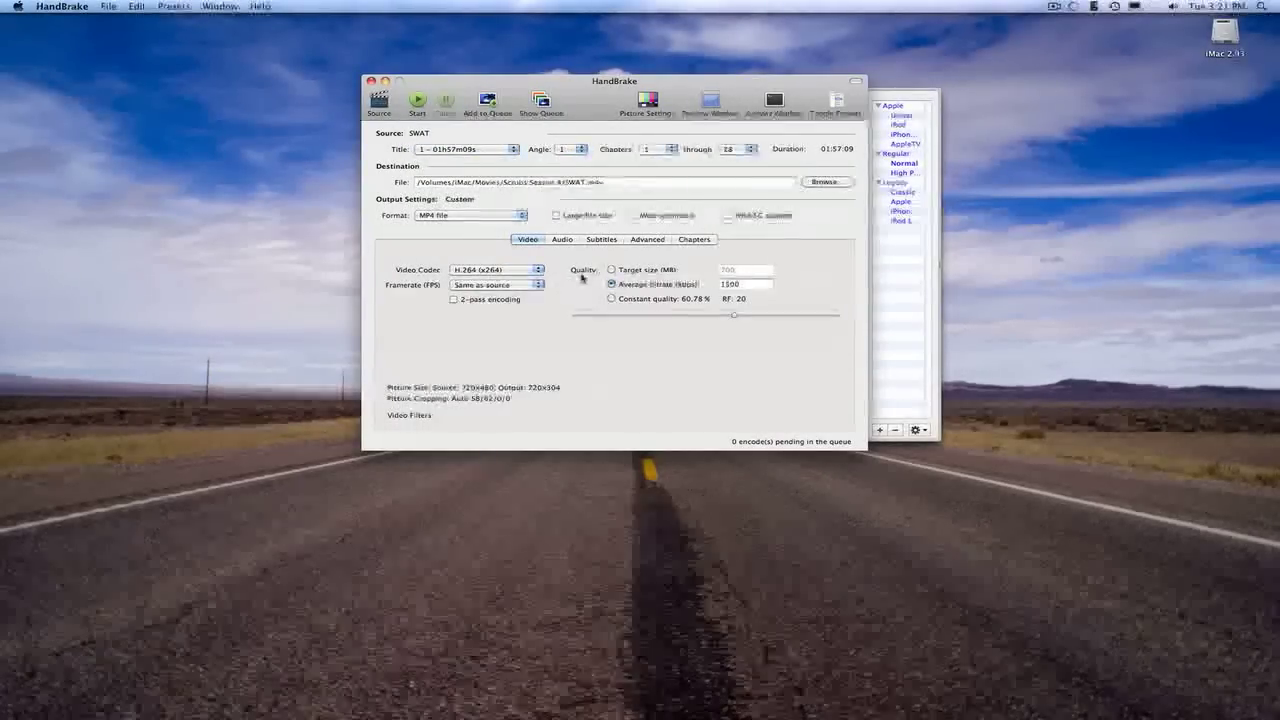
Set the quality to a 750 MB target size and keep the MP4 file format
click(611, 270)
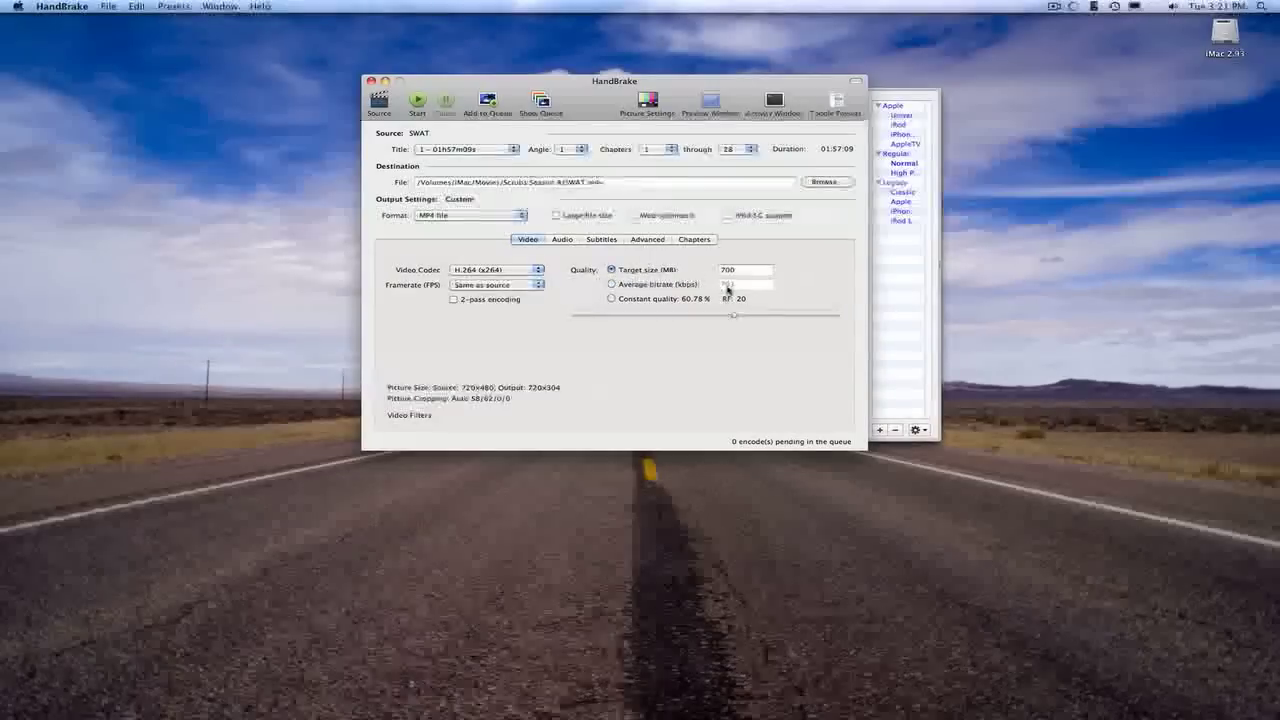
click(760, 269)
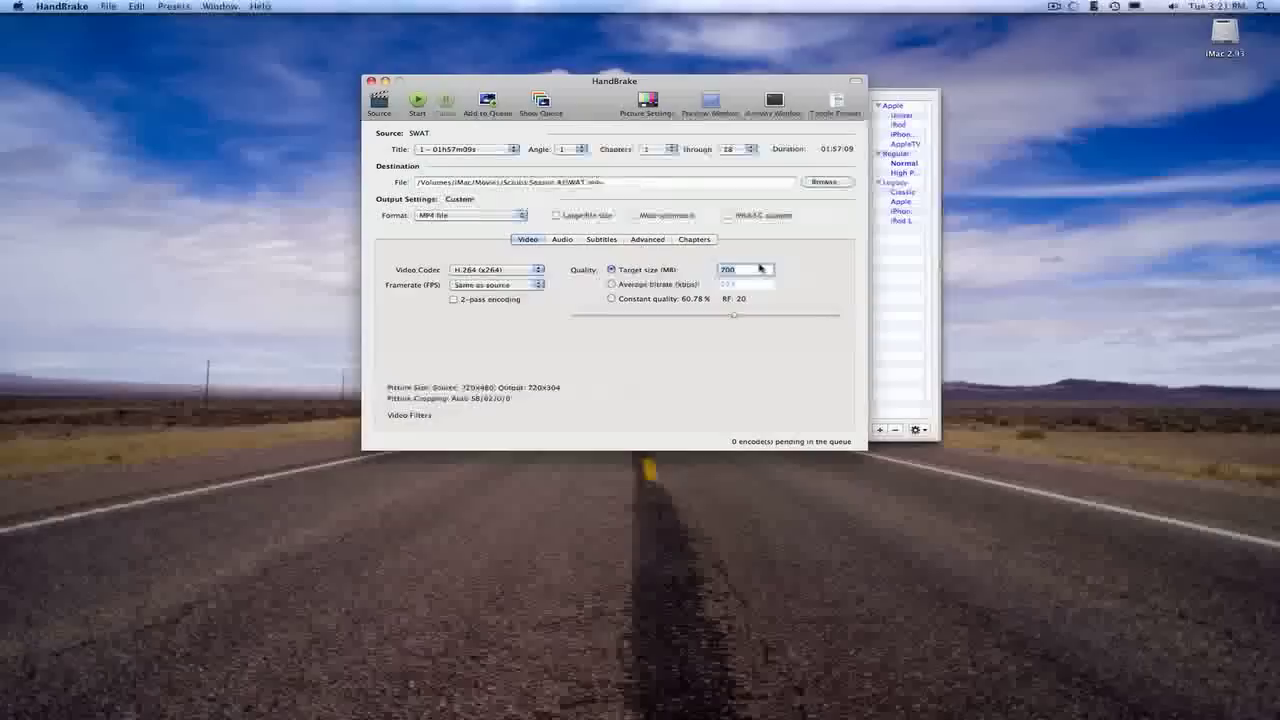
key(BackSpace)
text(50)
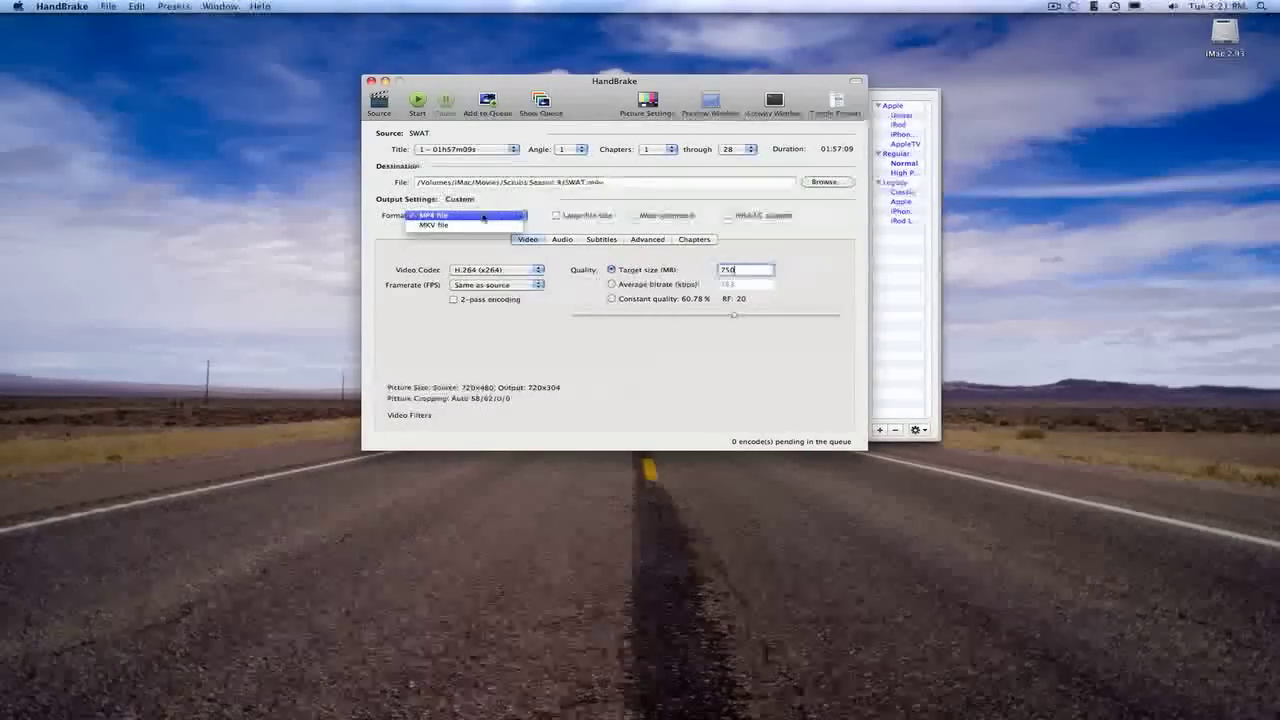
click(483, 218)
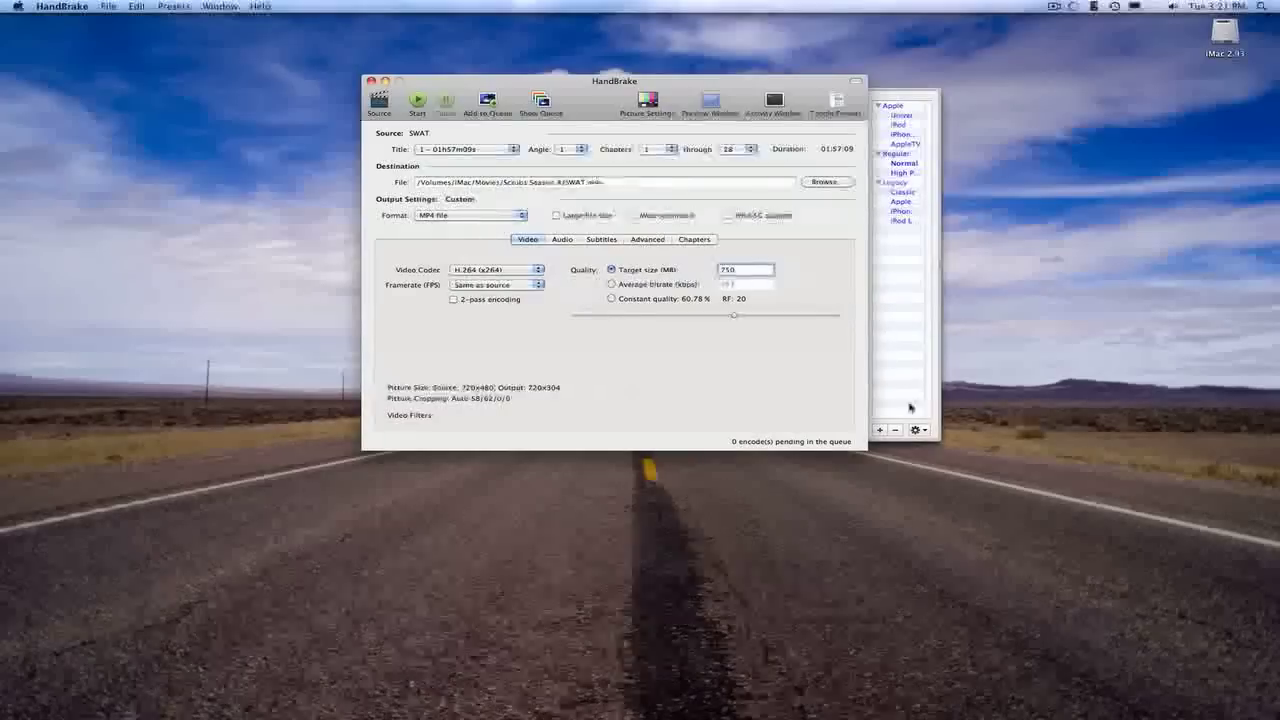
Save these settings as a new preset named 'XBOX 360 STREAM' and apply it
click(880, 430)
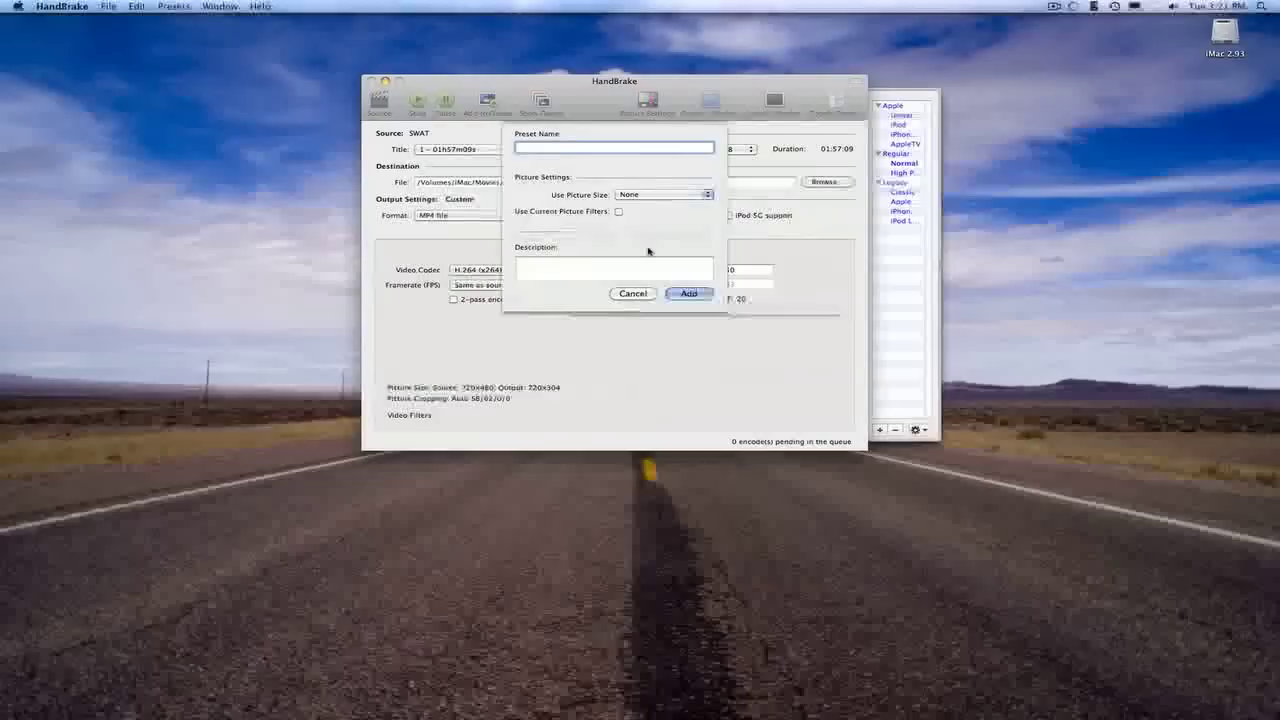
key(Caps_Lock)
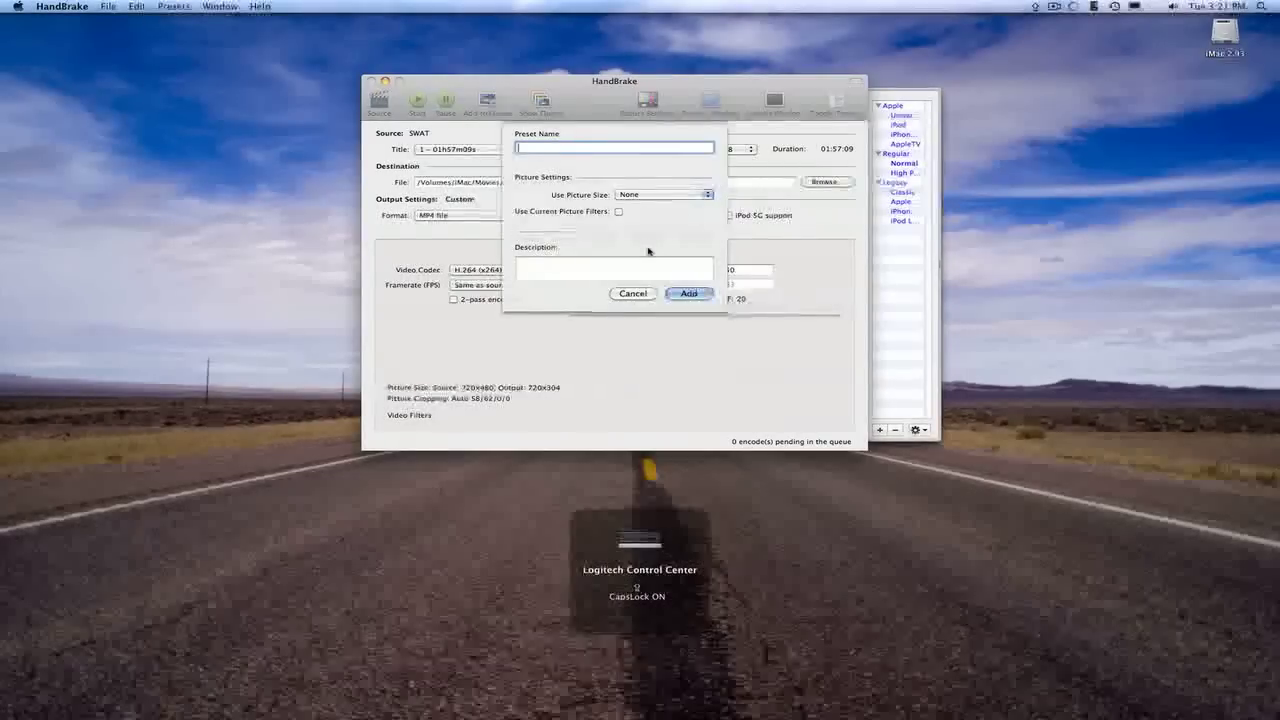
text(XBOX 360 STREAM)
key(Return)
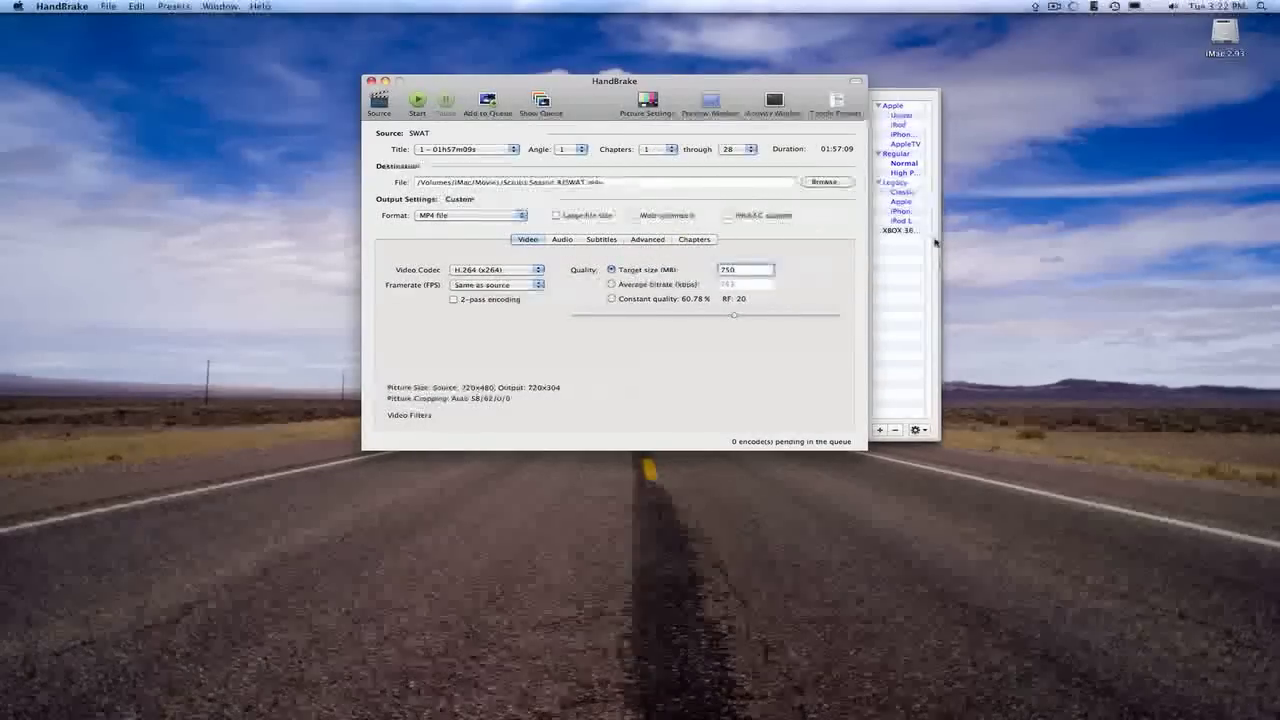
click(900, 231)
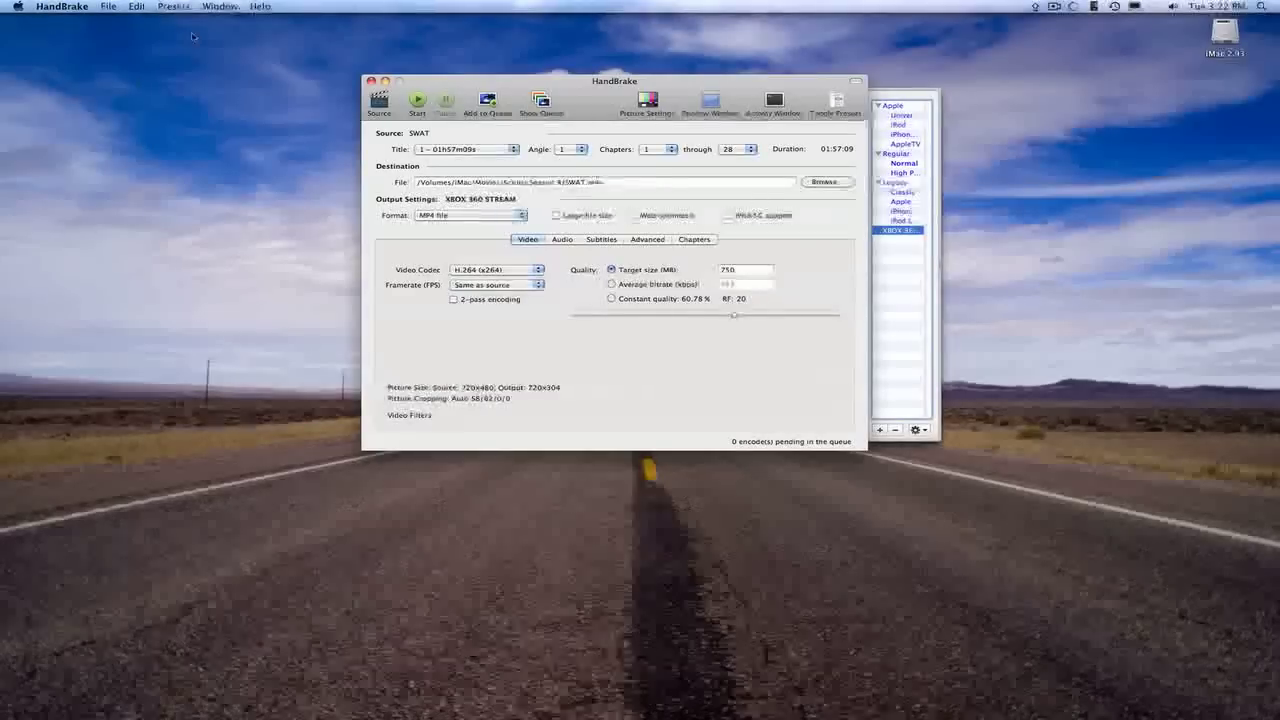
Set the output destination to SWAT.m4v inside the Movies > Movies folder
click(417, 103)
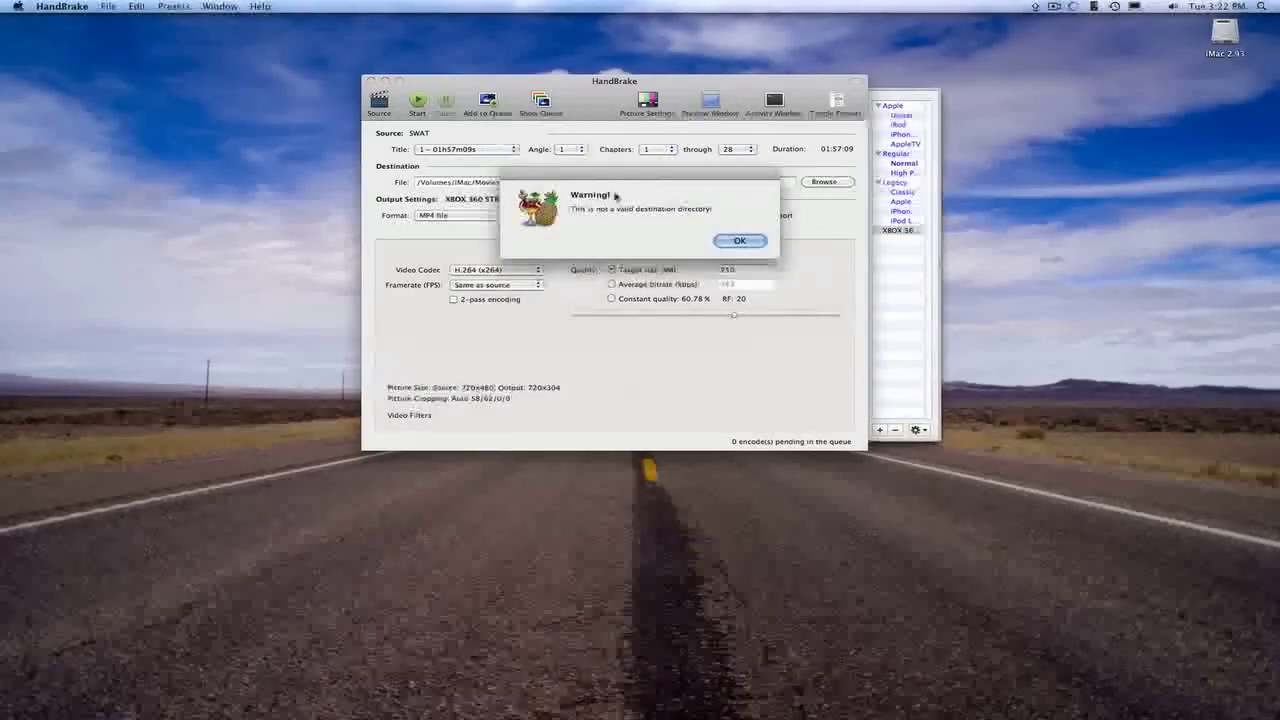
click(740, 242)
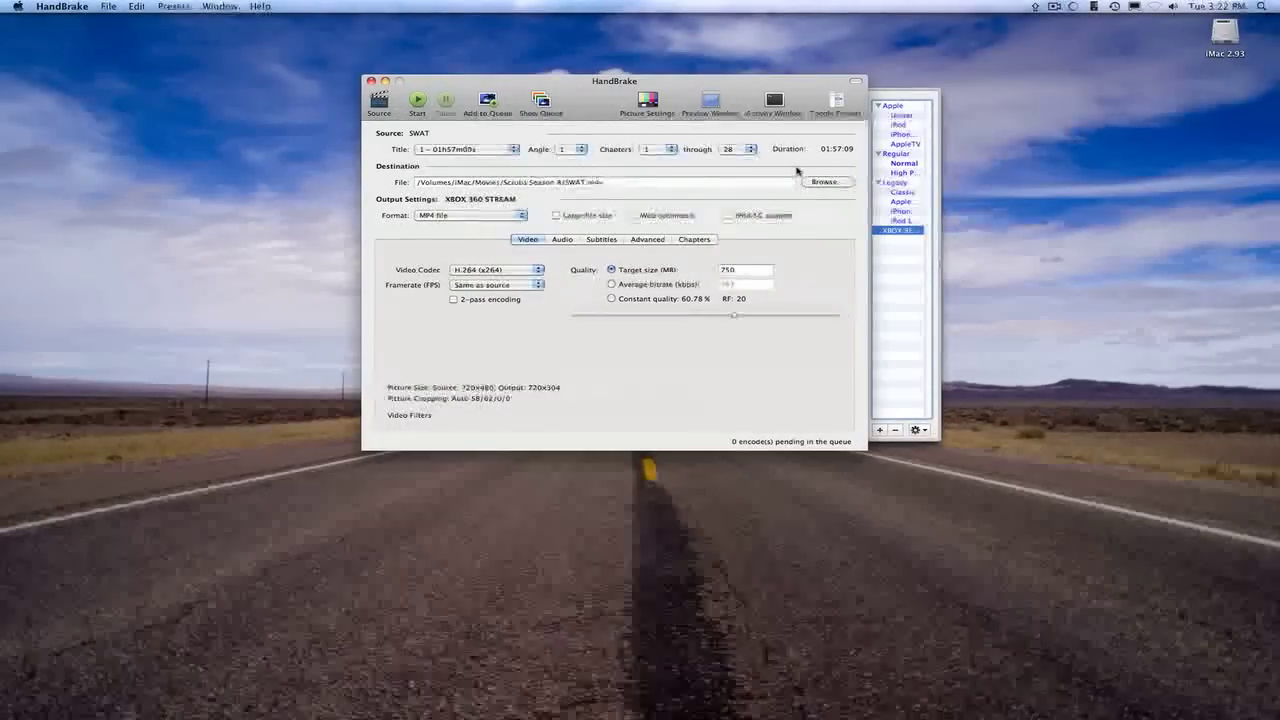
click(825, 181)
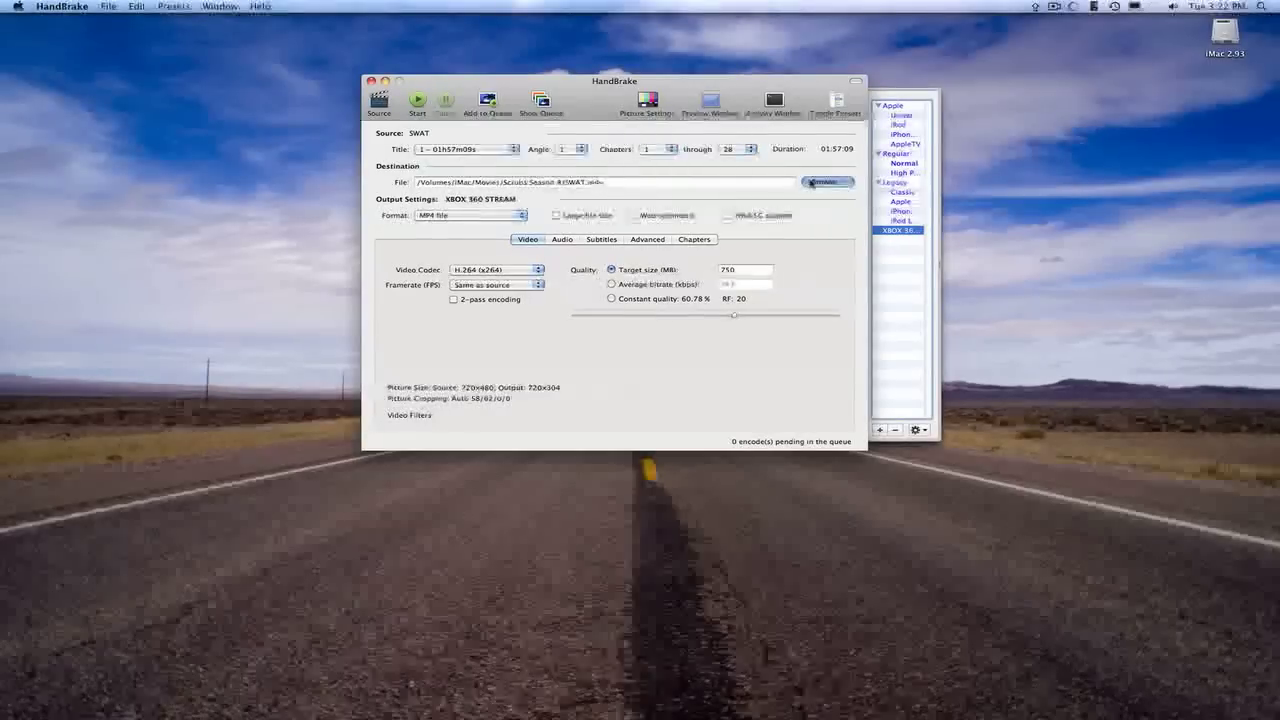
scroll(491, 285, down, 3)
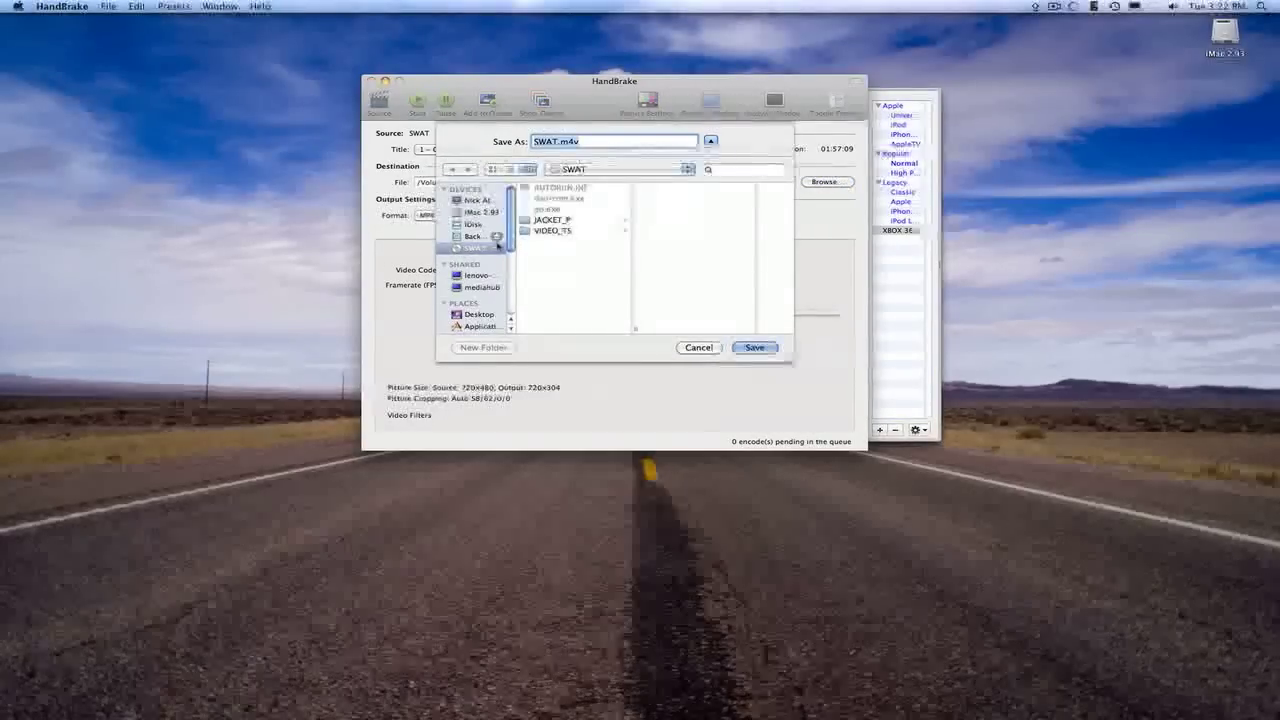
scroll(491, 285, down, 2)
click(478, 273)
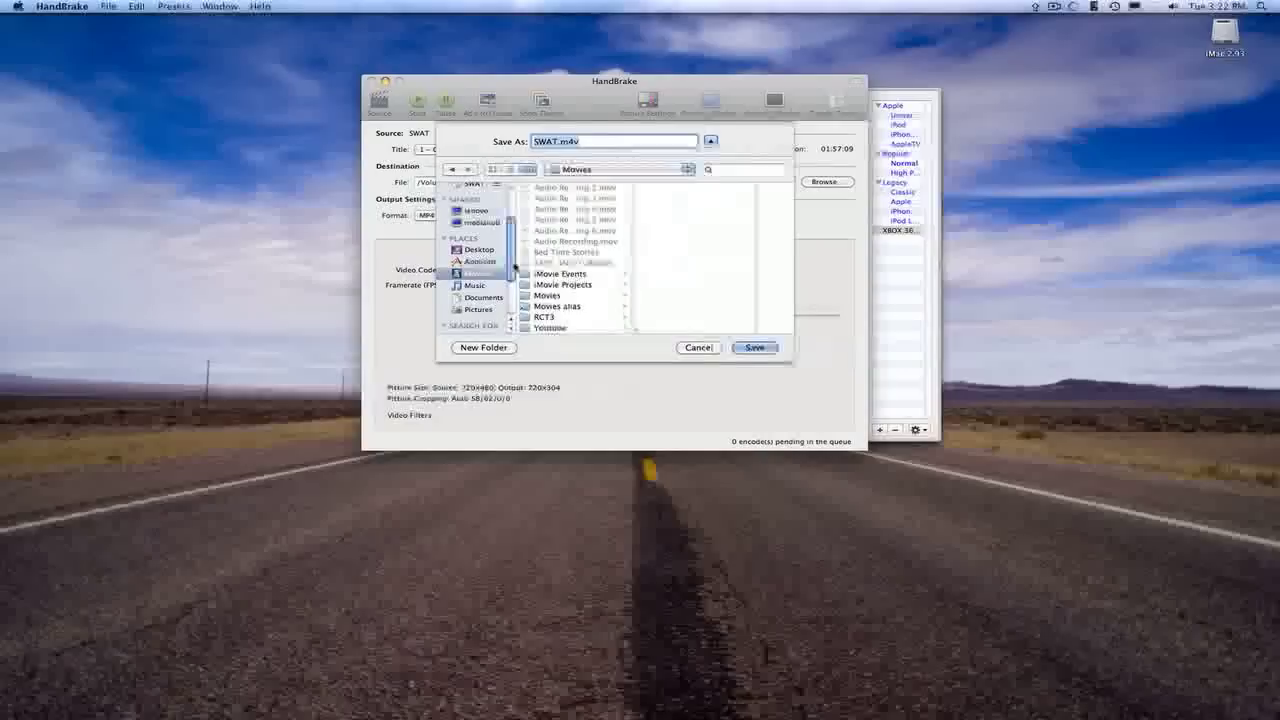
click(547, 295)
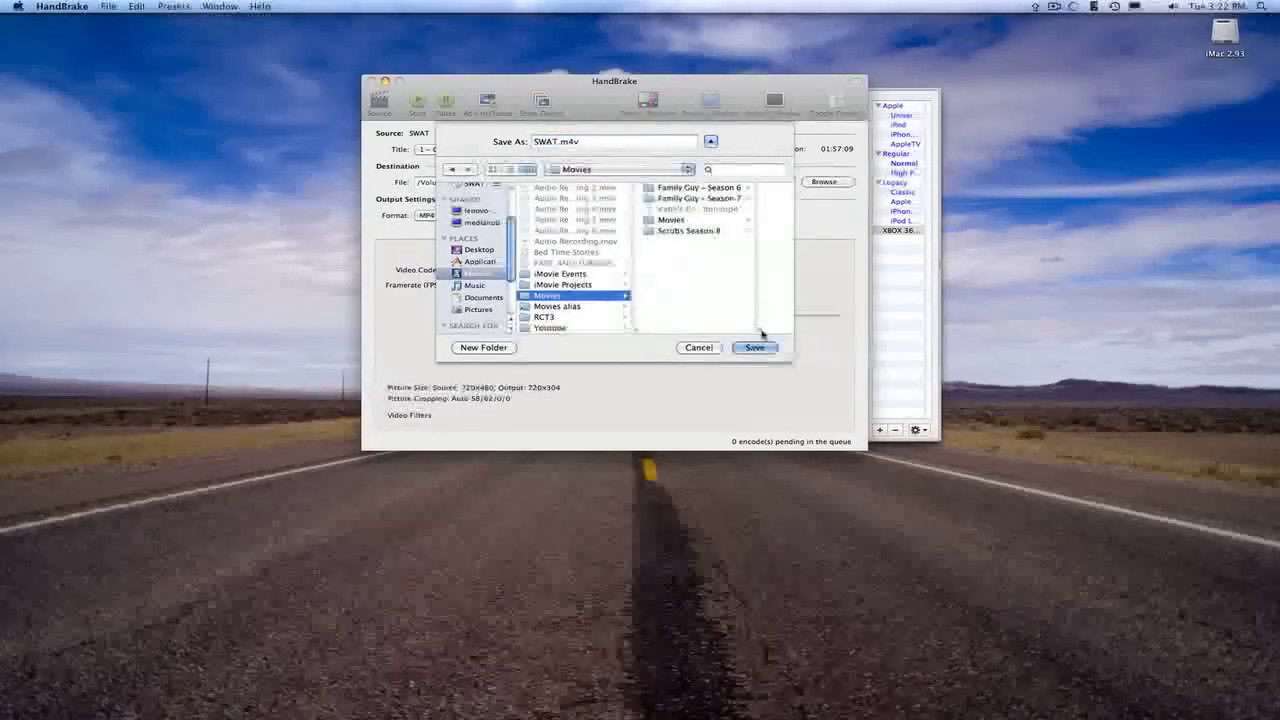
click(671, 222)
click(754, 347)
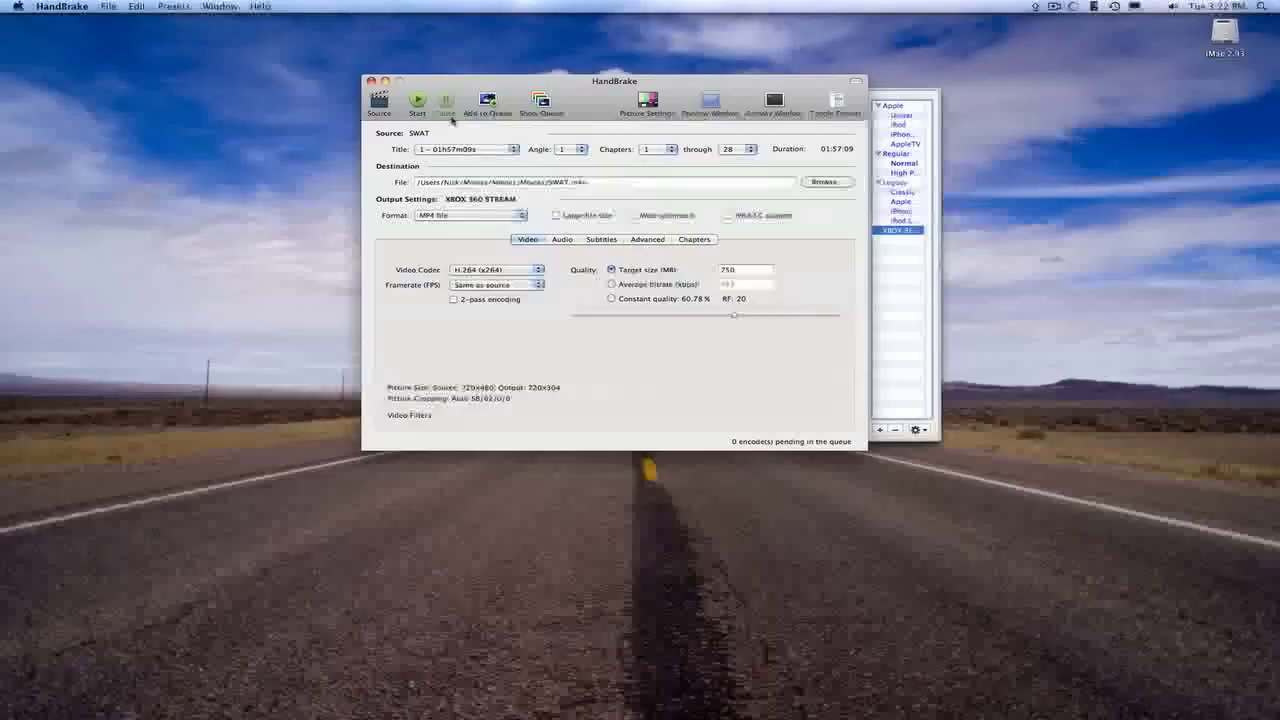
Start encoding SWAT, cancelling the overwrite warning instead of queuing it
click(415, 103)
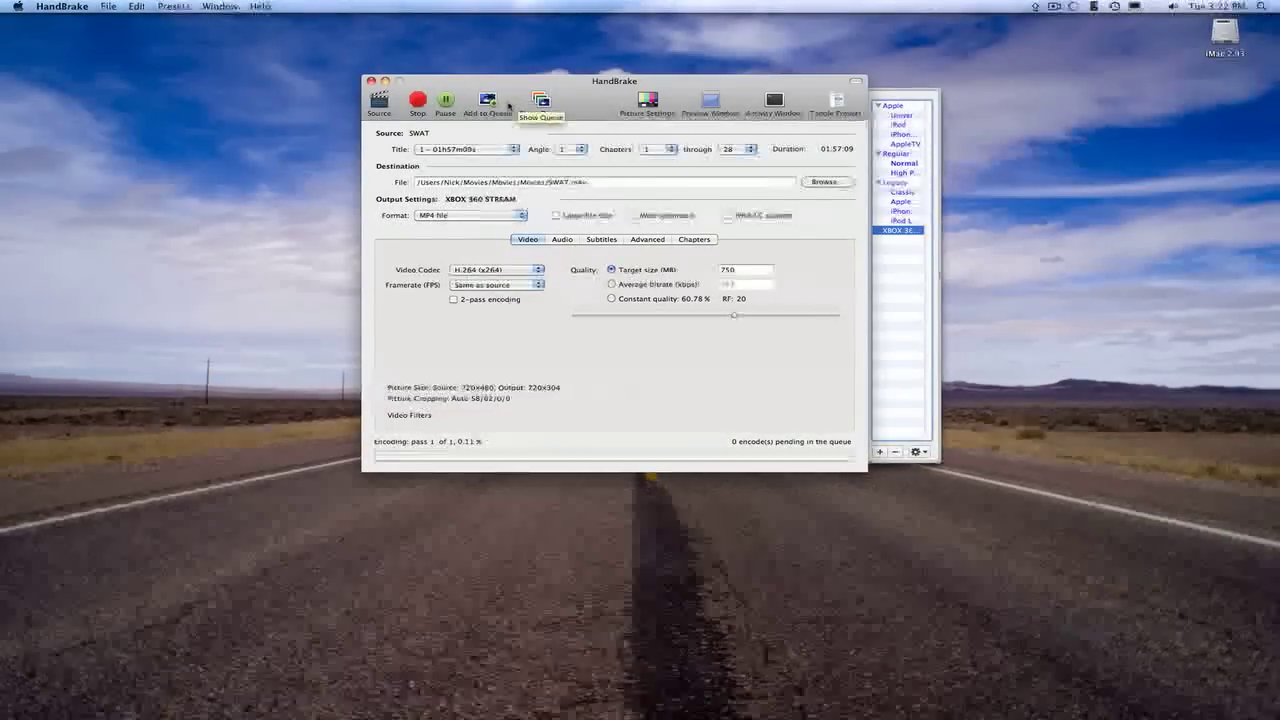
click(503, 105)
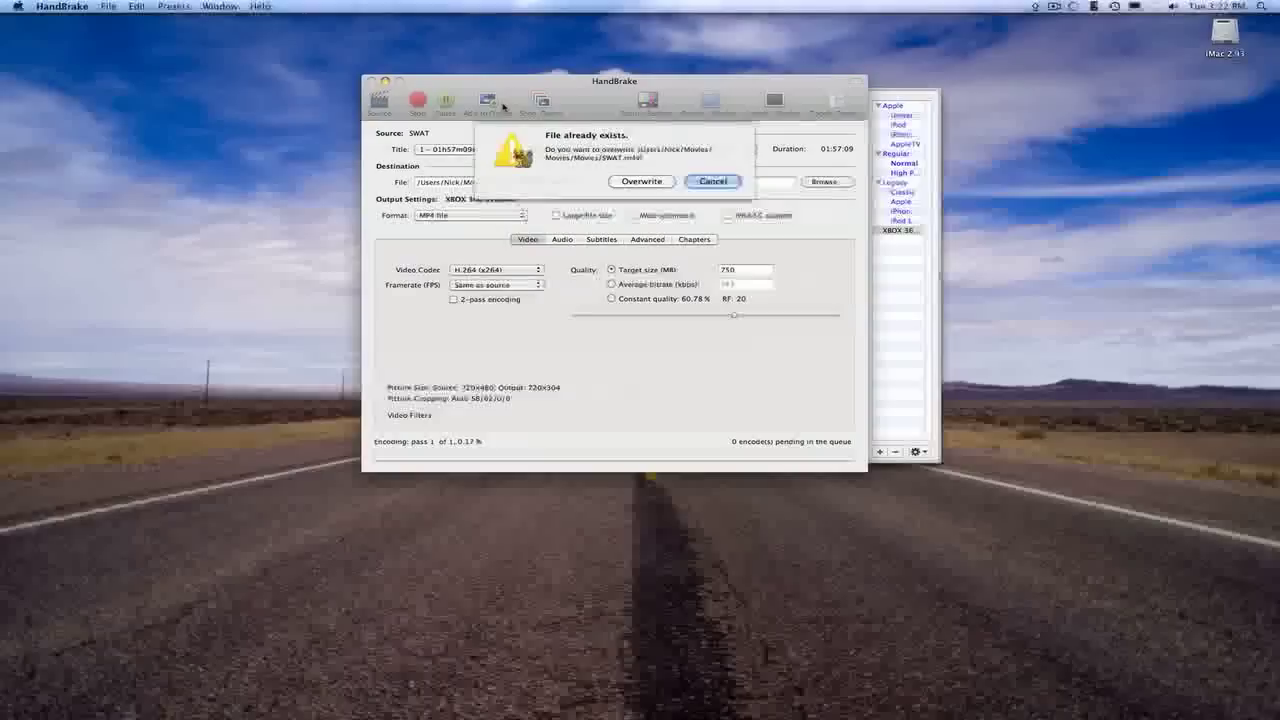
click(713, 181)
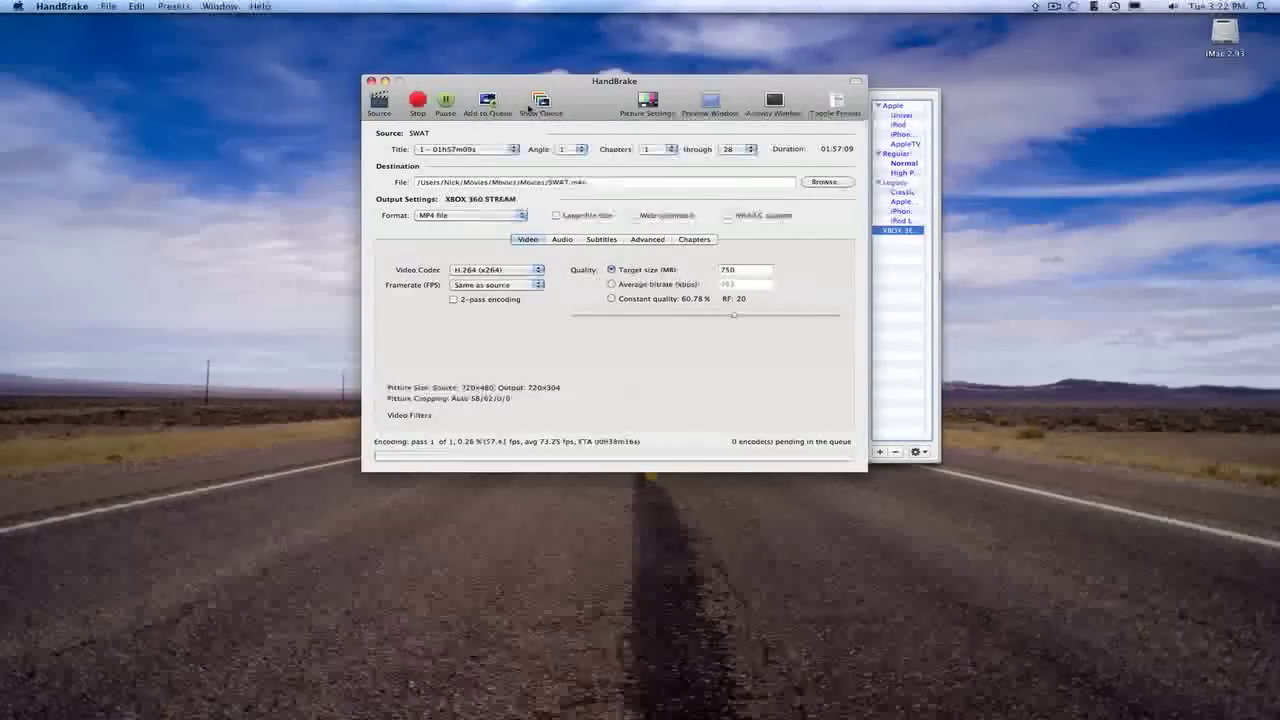
Load the Bed Time Stories rip from Movies and check its titles, leaving title 53 chosen
click(381, 103)
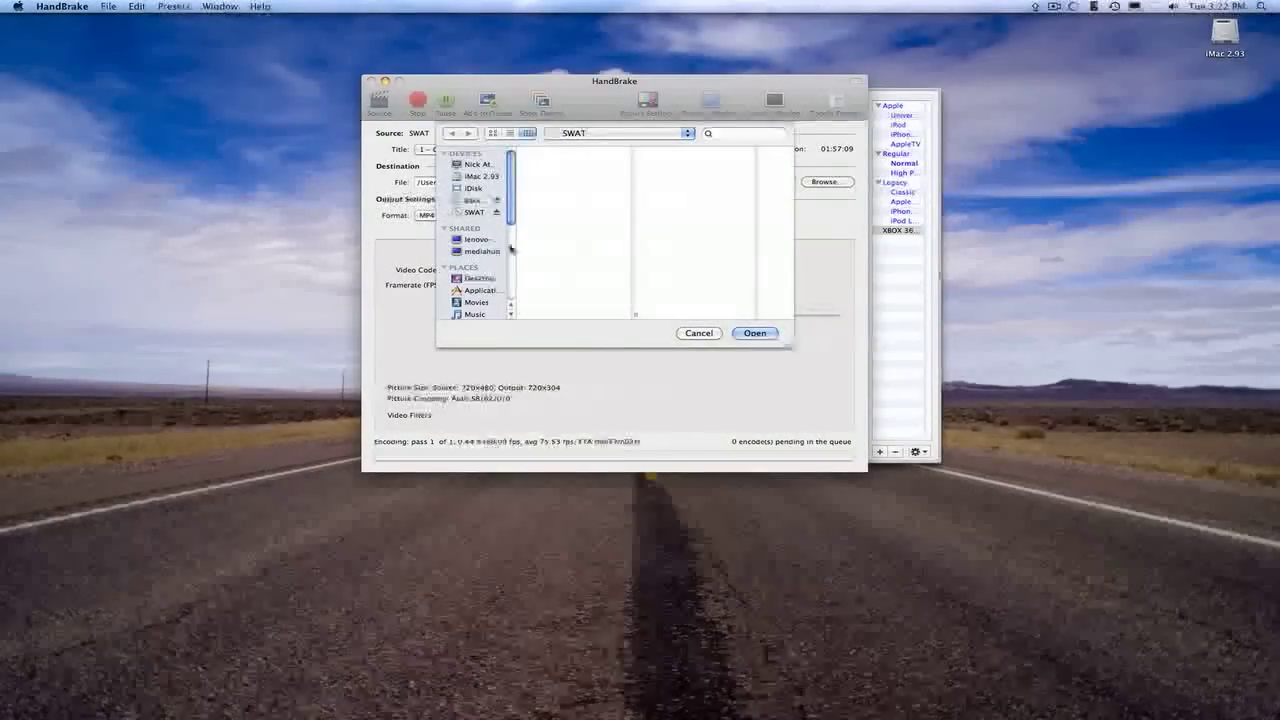
click(473, 302)
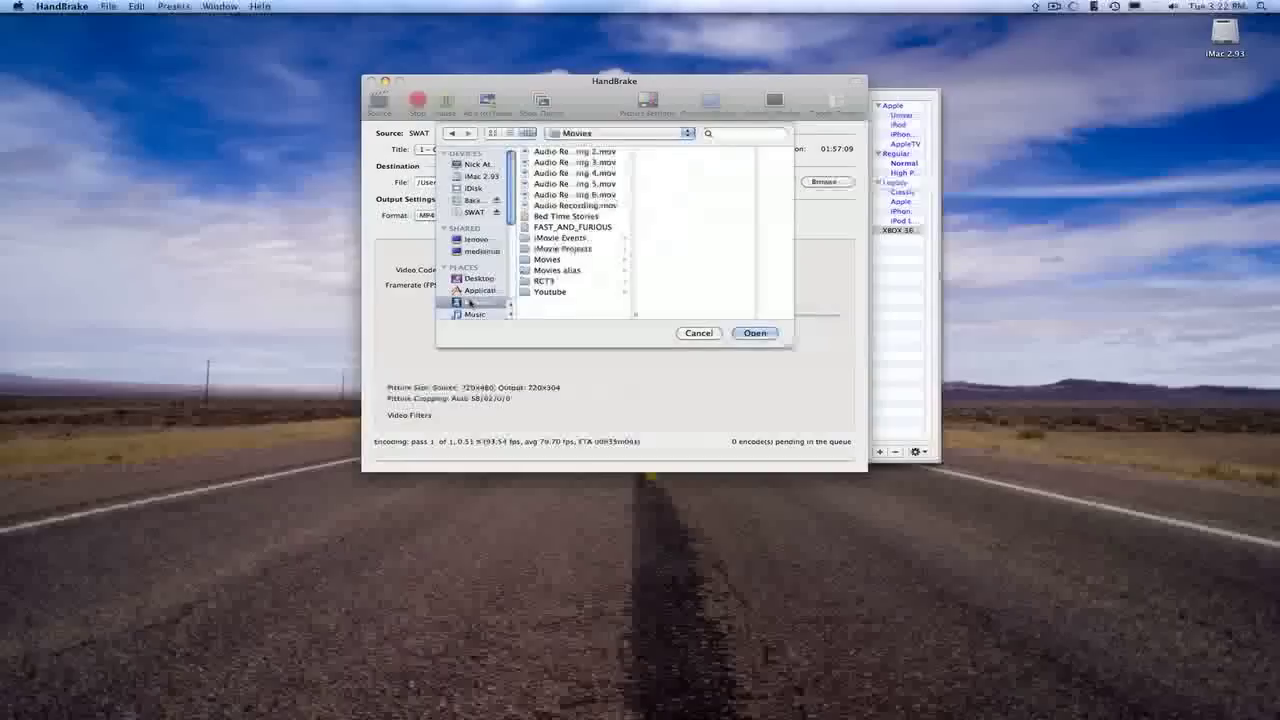
click(572, 218)
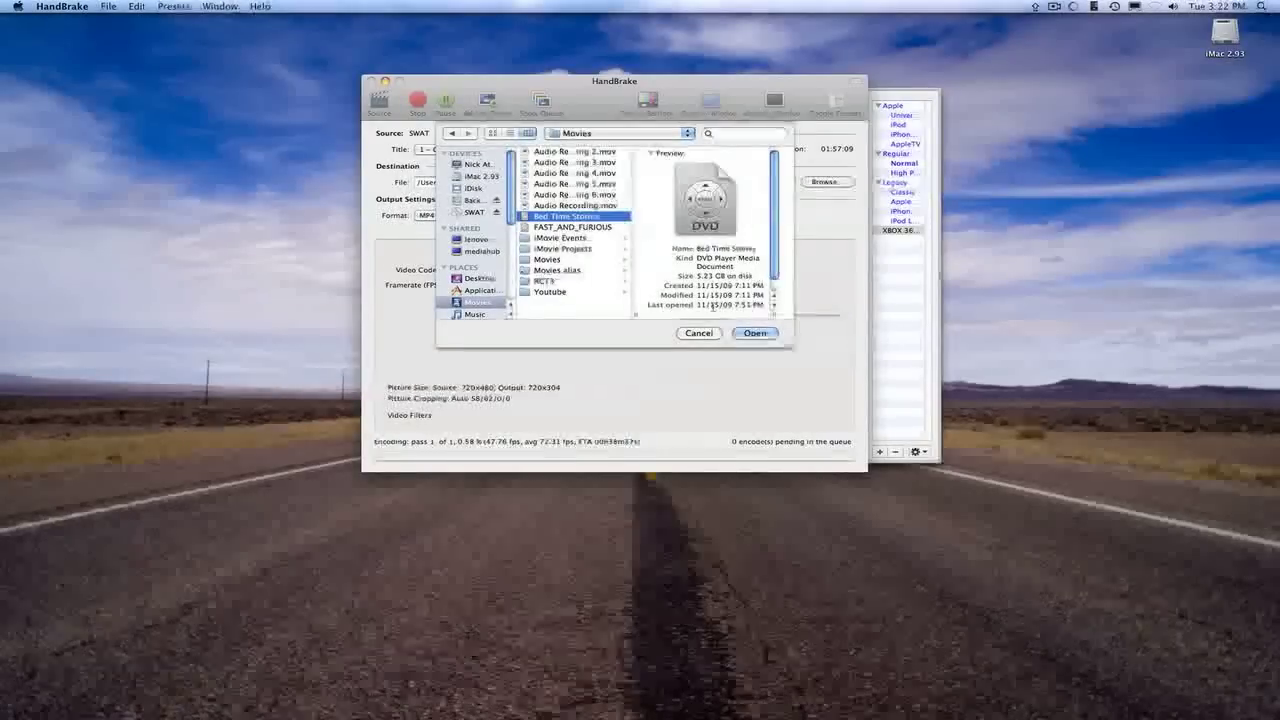
click(766, 332)
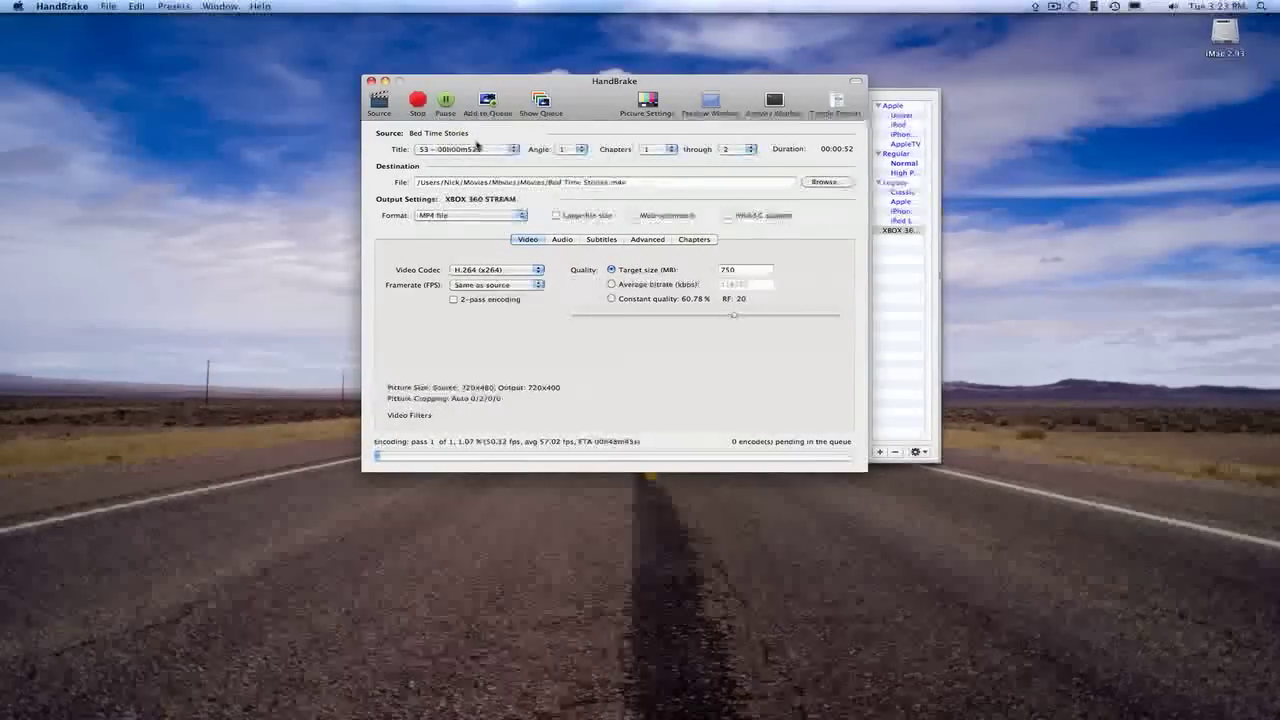
click(481, 149)
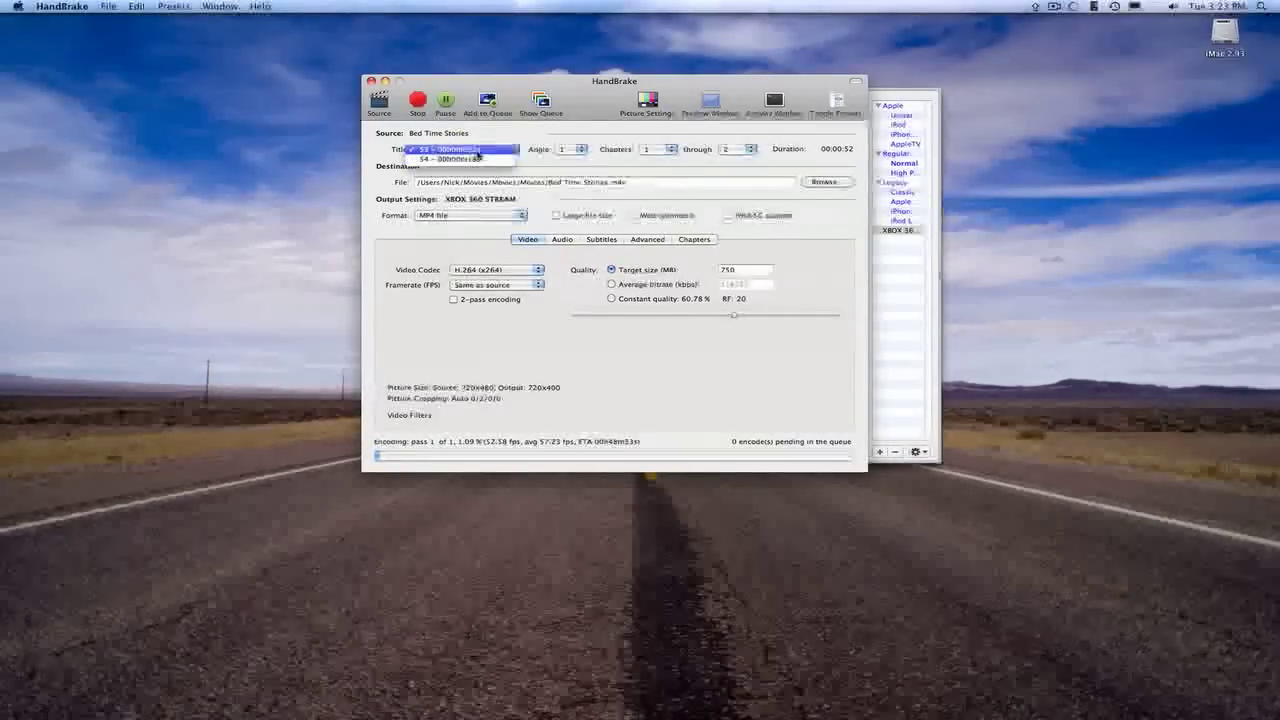
click(478, 150)
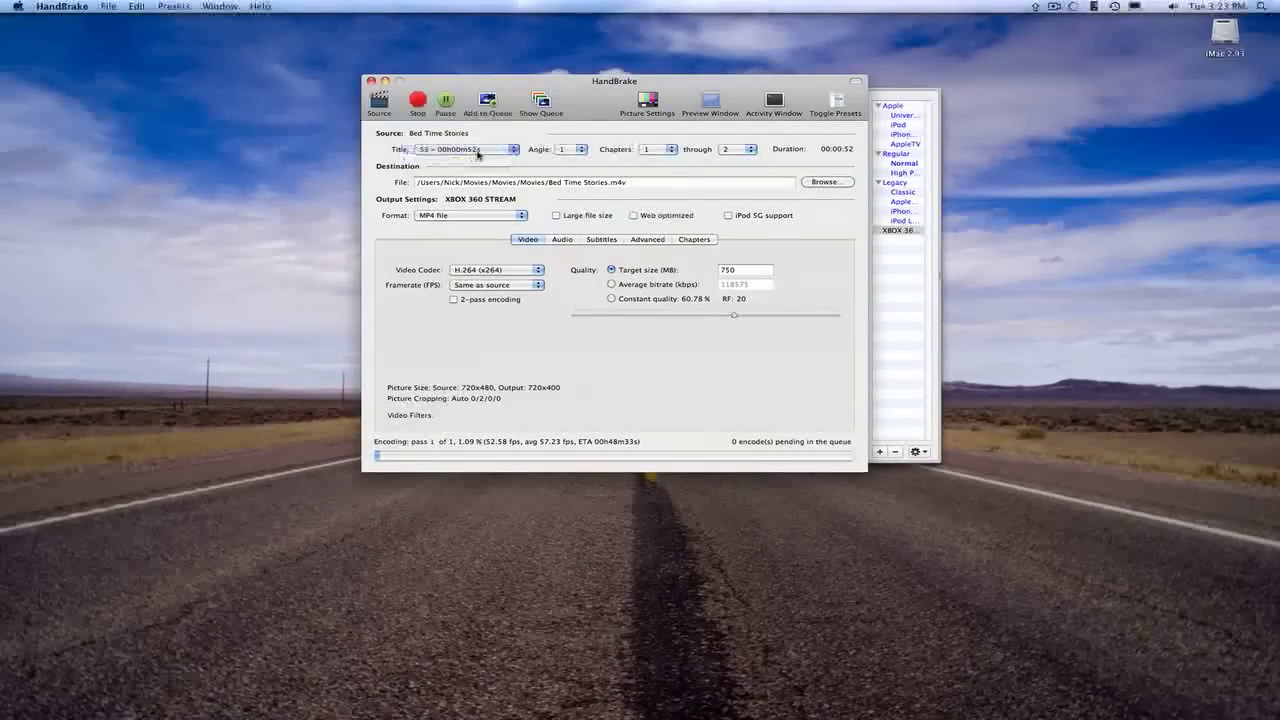
Load the FAST_AND_FURIOUS rip as the source instead
click(379, 101)
click(569, 227)
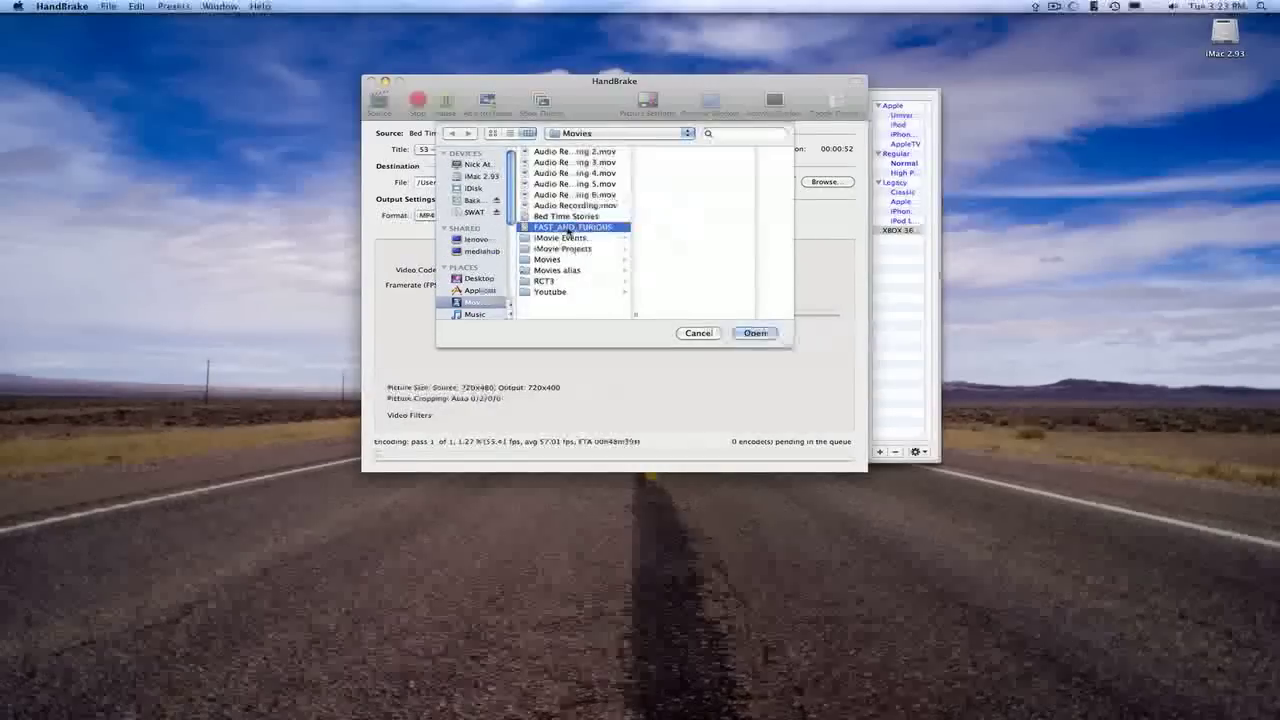
click(759, 336)
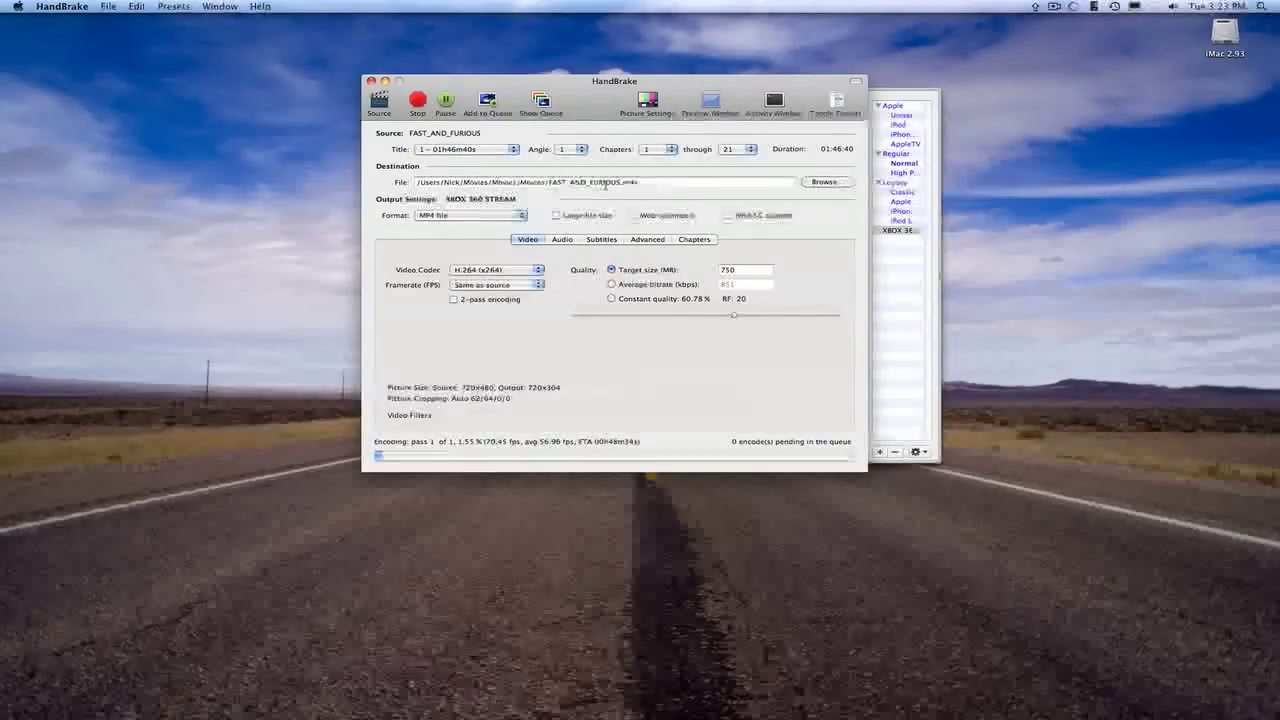
Apply the XBOX 360 STREAM preset to FAST_AND_FURIOUS and add it to the queue
click(905, 230)
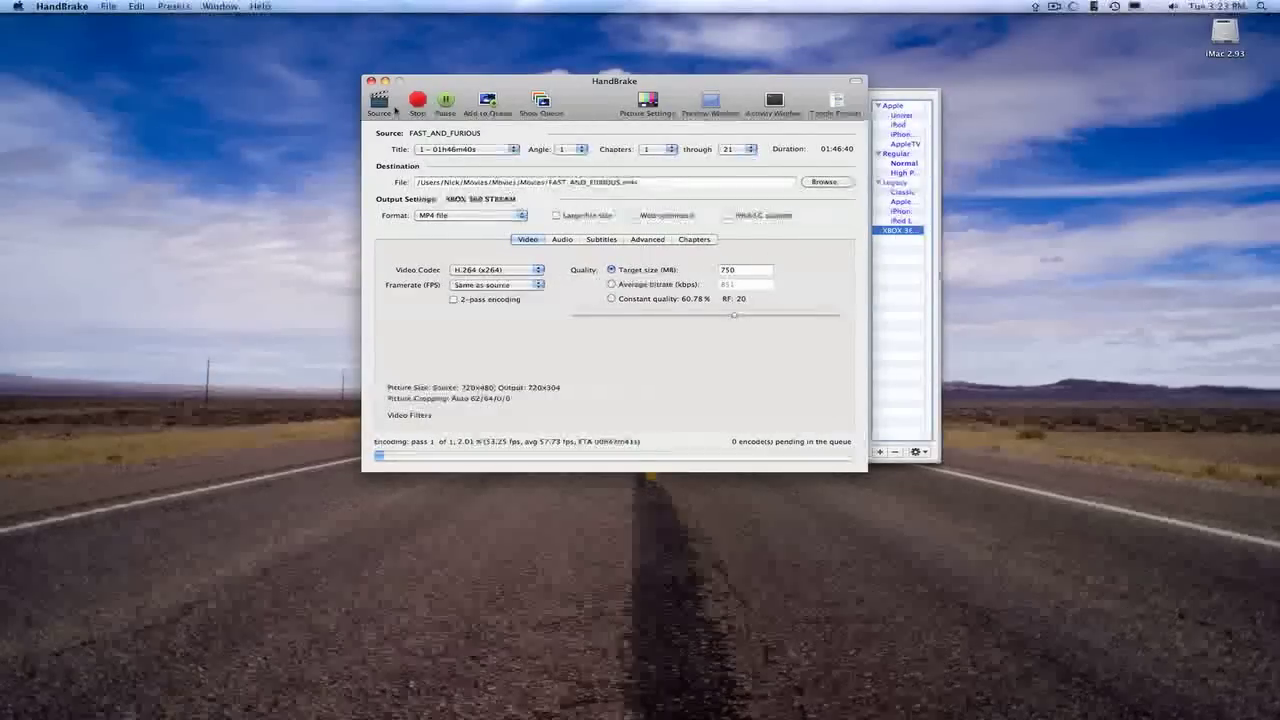
click(486, 108)
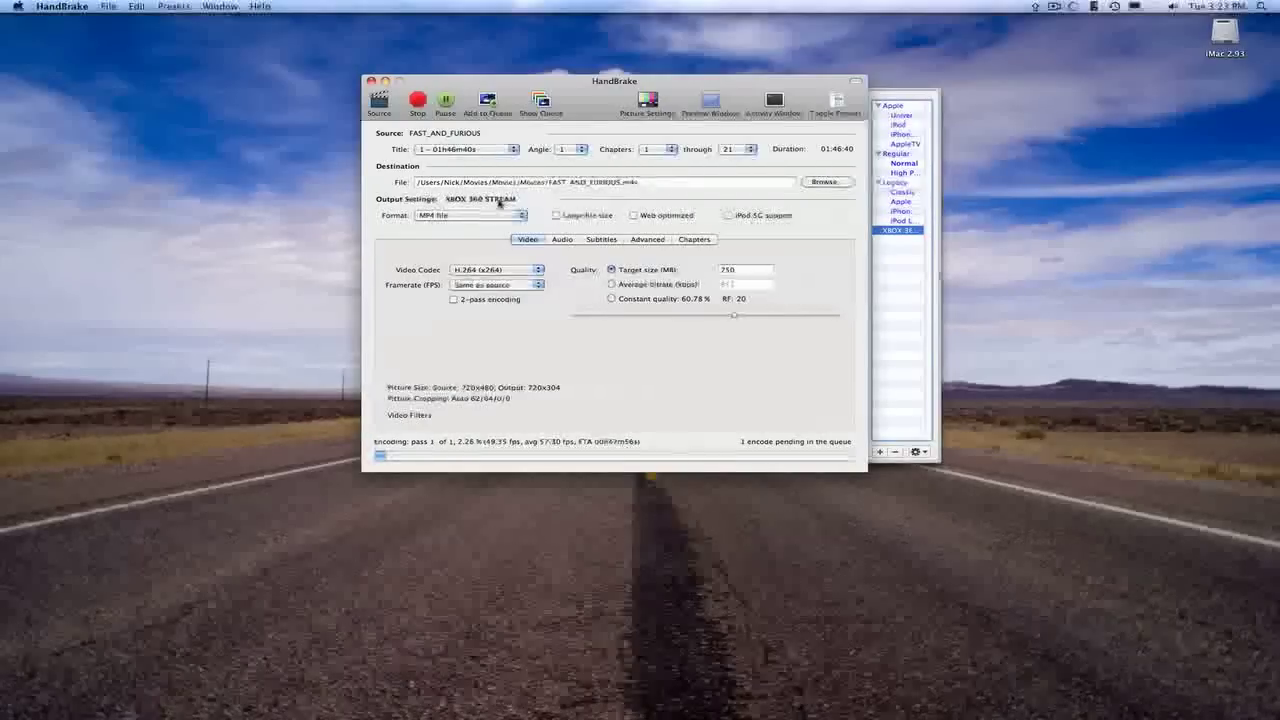
In the Dashboard Calculator, compute 68/8*5 and then 77*30
key(F12)
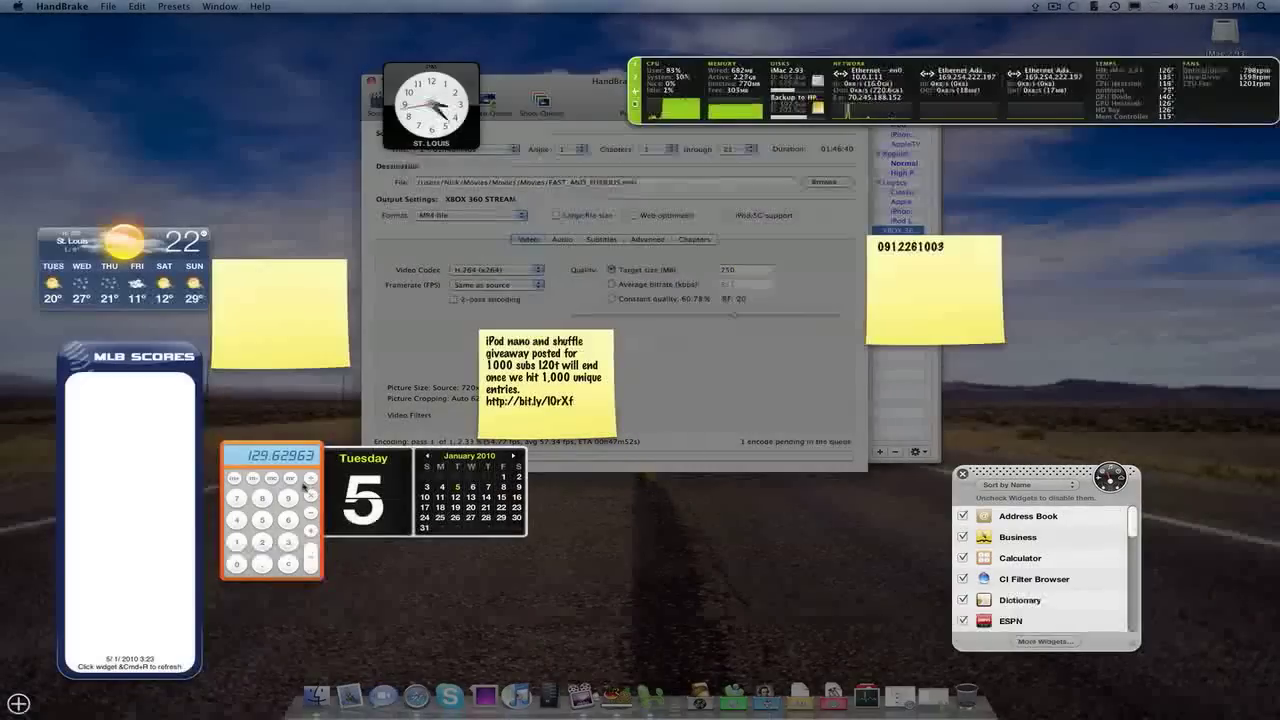
text(68)
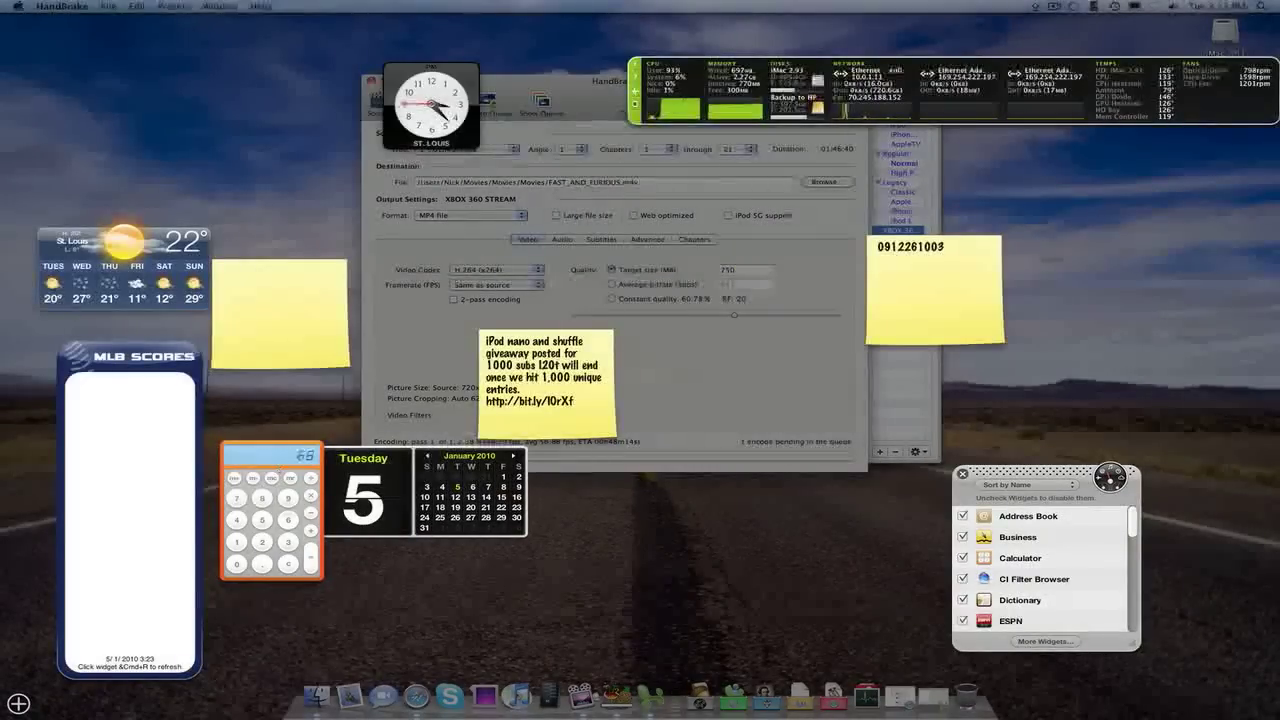
text(/8*5)
key(Return)
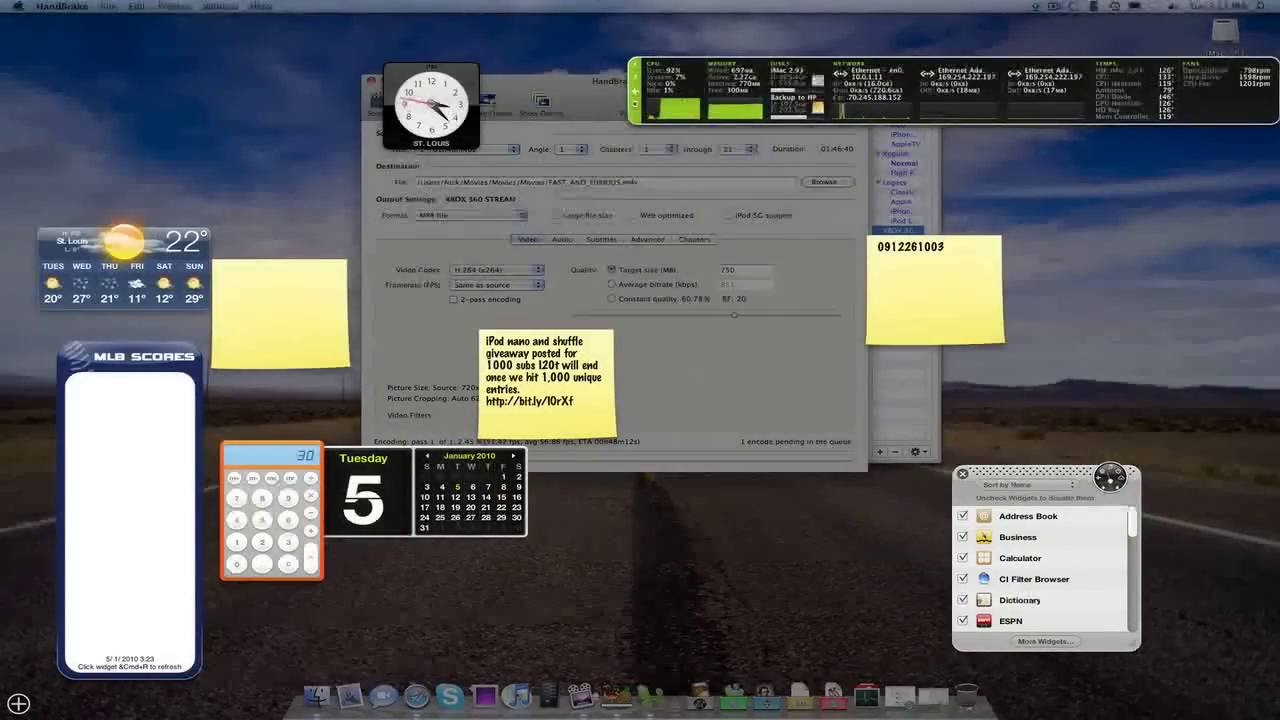
text(77*30)
key(Return)
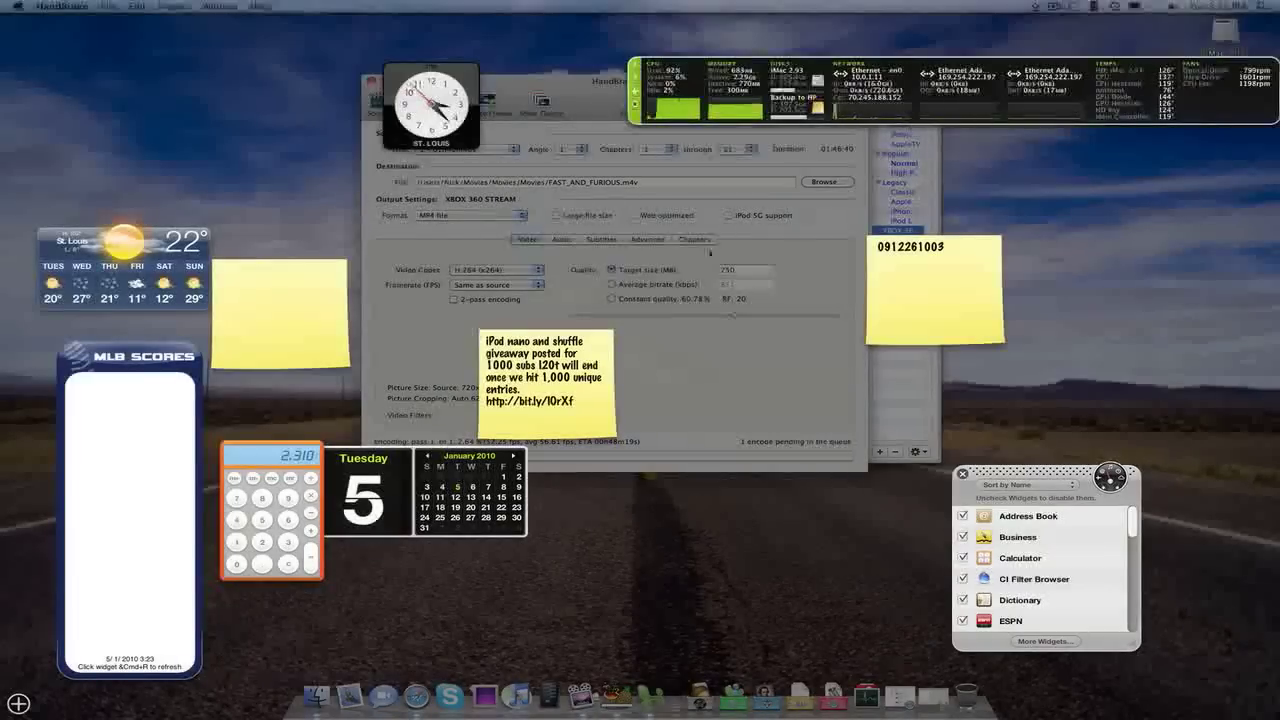
Dismiss Dashboard to return to HandBrake's running SWAT encode
click(783, 362)
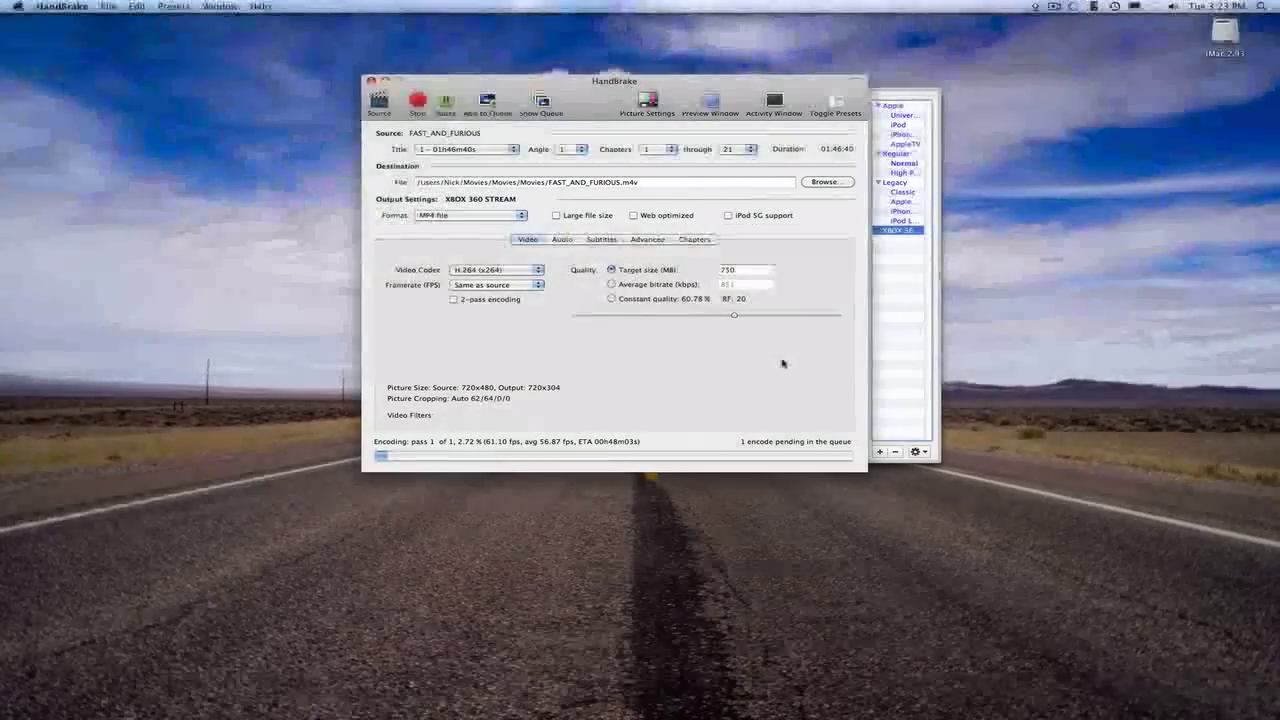